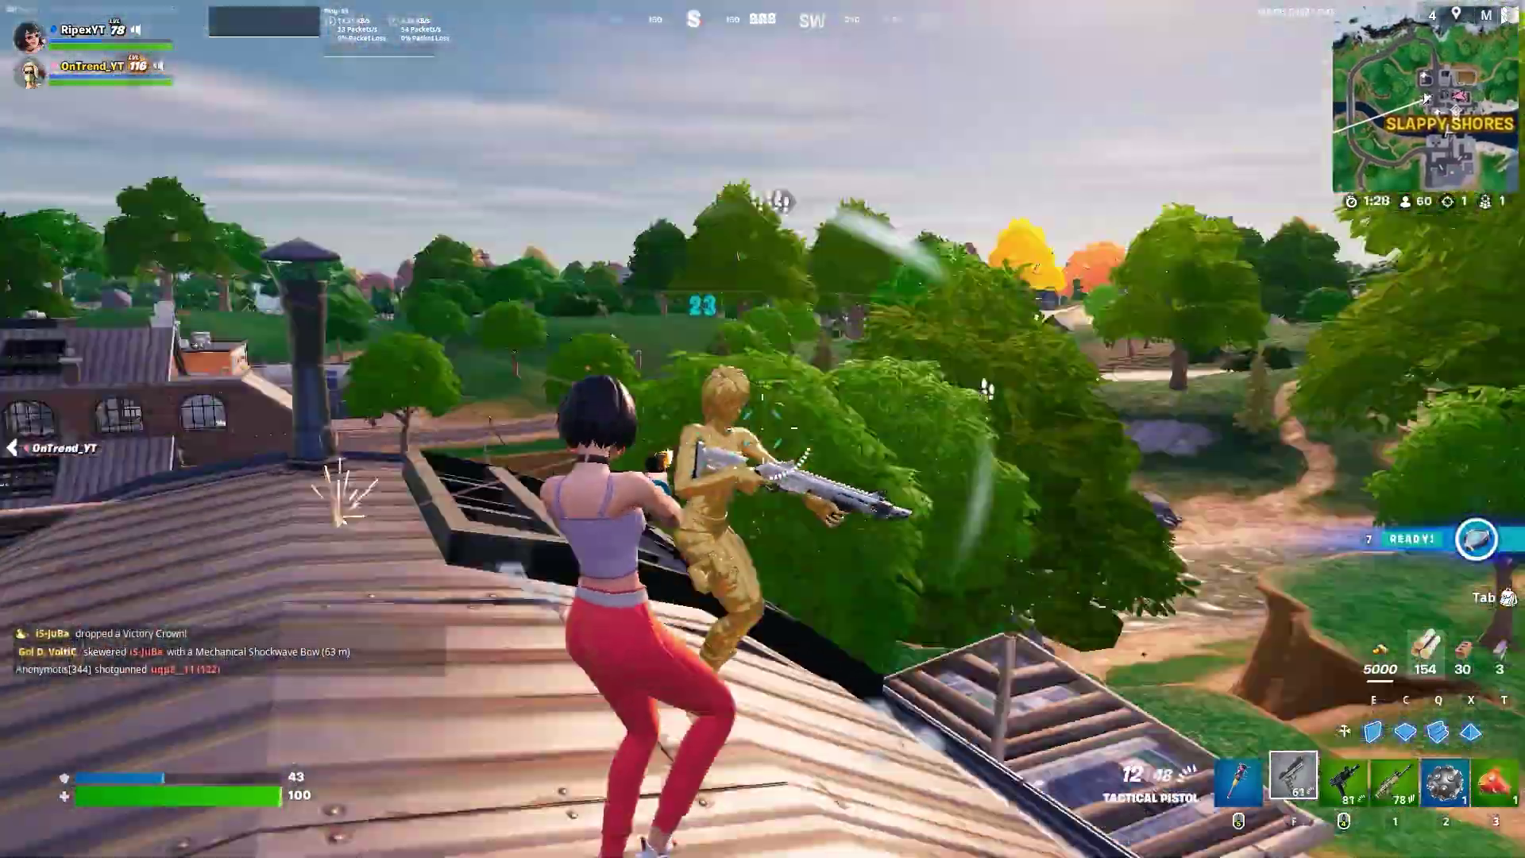
Step: Shoot the gold enemy on the roof, switching to the assault rifle mid-fight
scroll(762, 428, "down", 1)
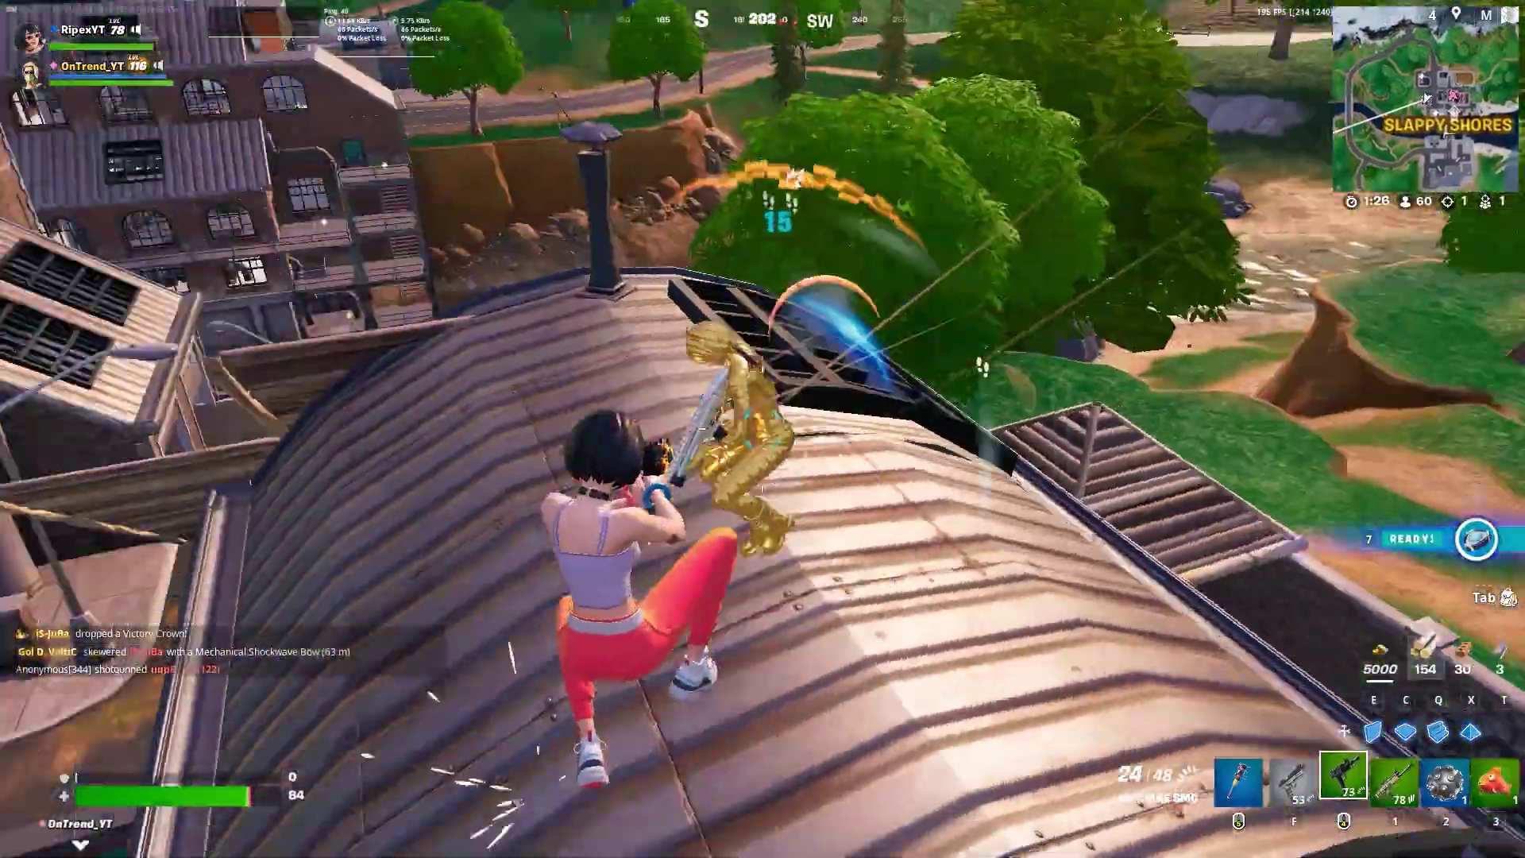
left_click(762, 429)
left_click(763, 429)
key("1")
left_click(763, 428)
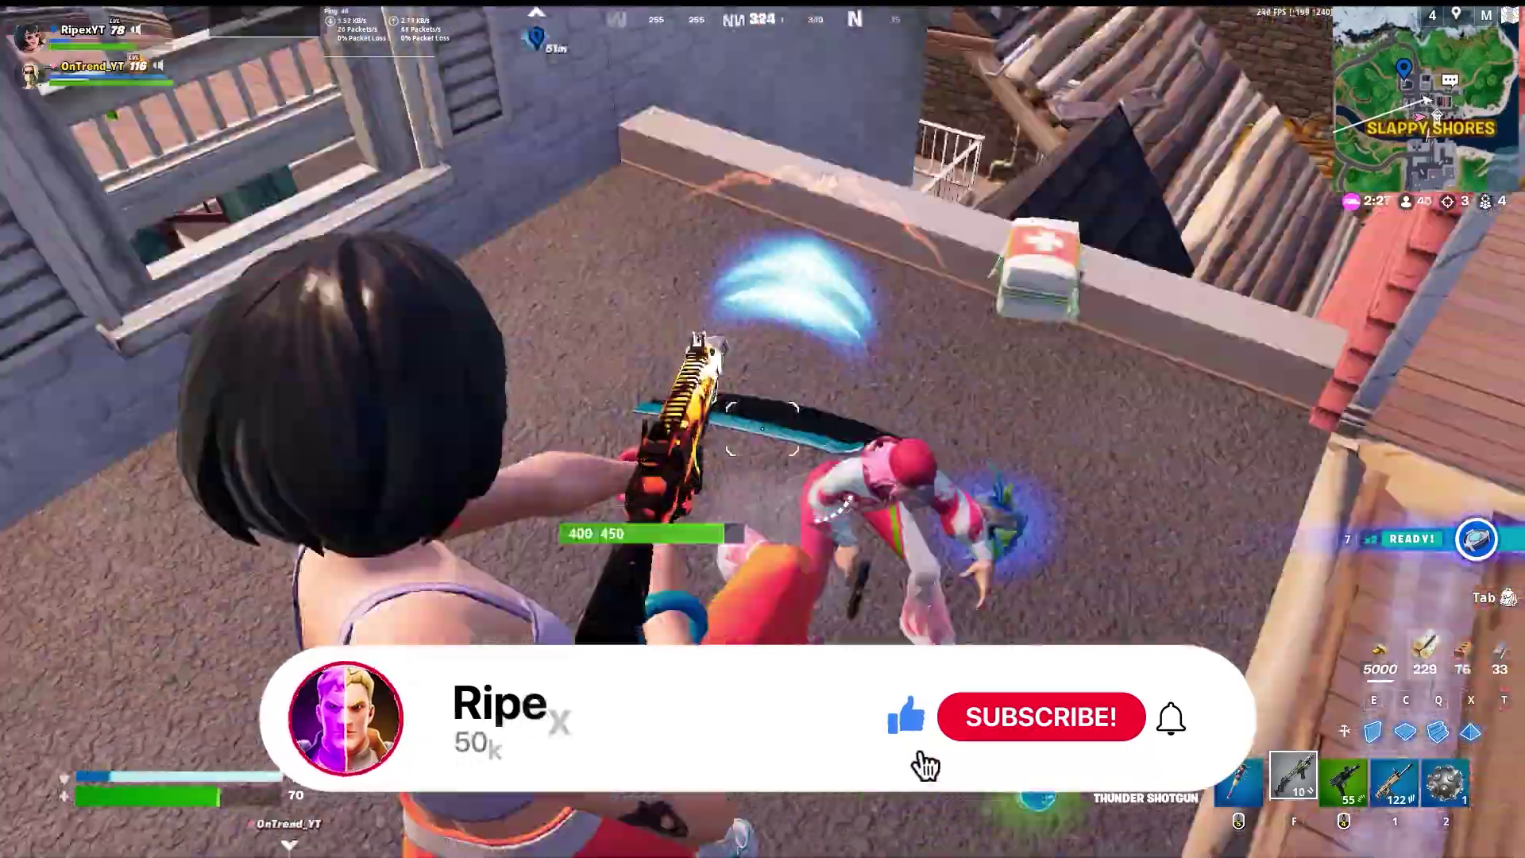
Step: Build cover walls, eliminate the enemy in the doorway, and switch to the Thunder Shotgun
left_click(763, 429)
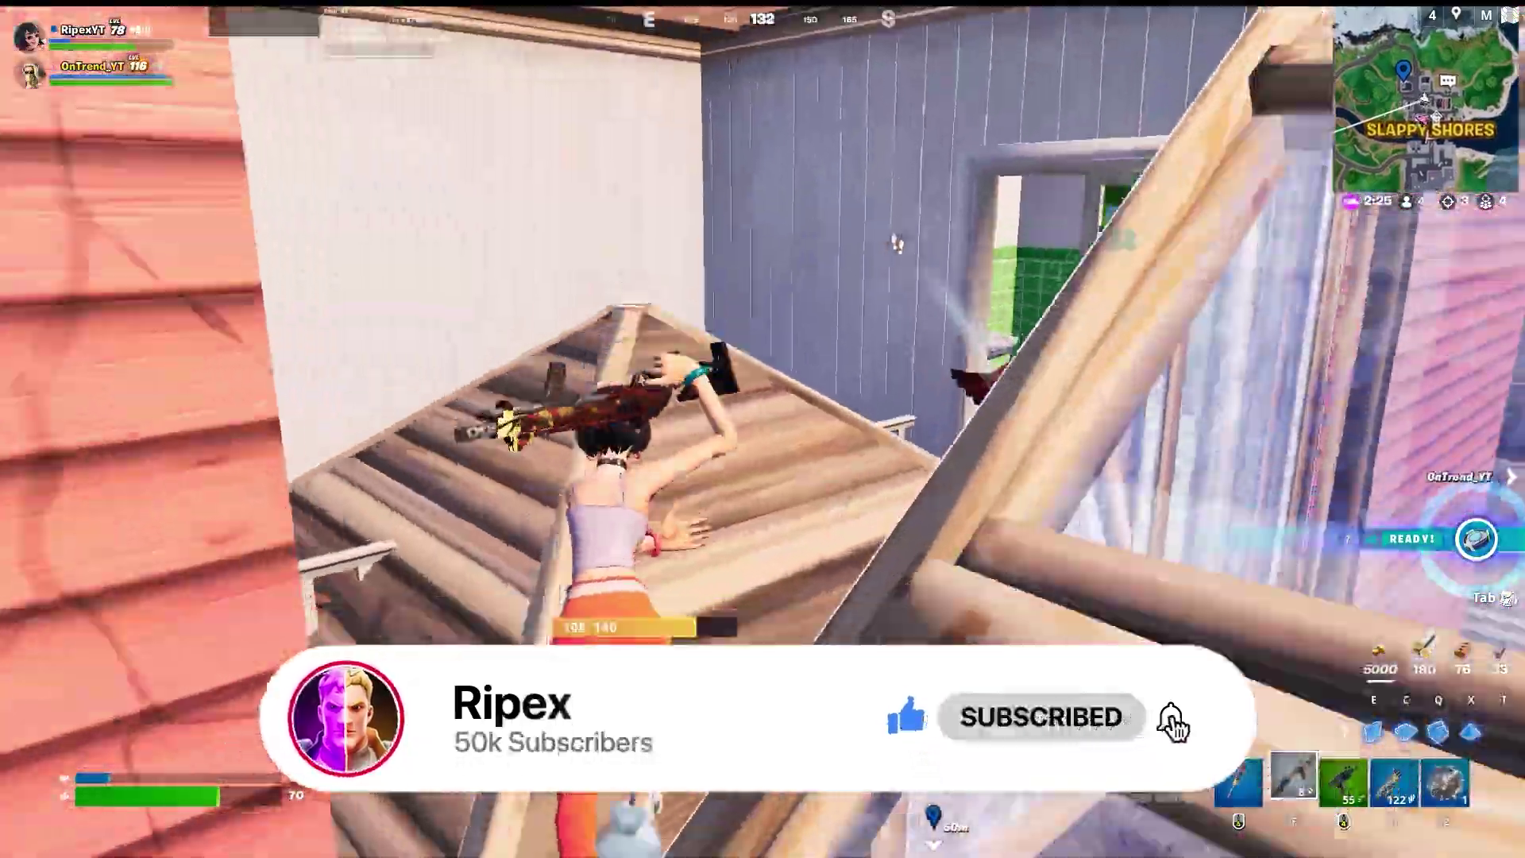
left_click(762, 429)
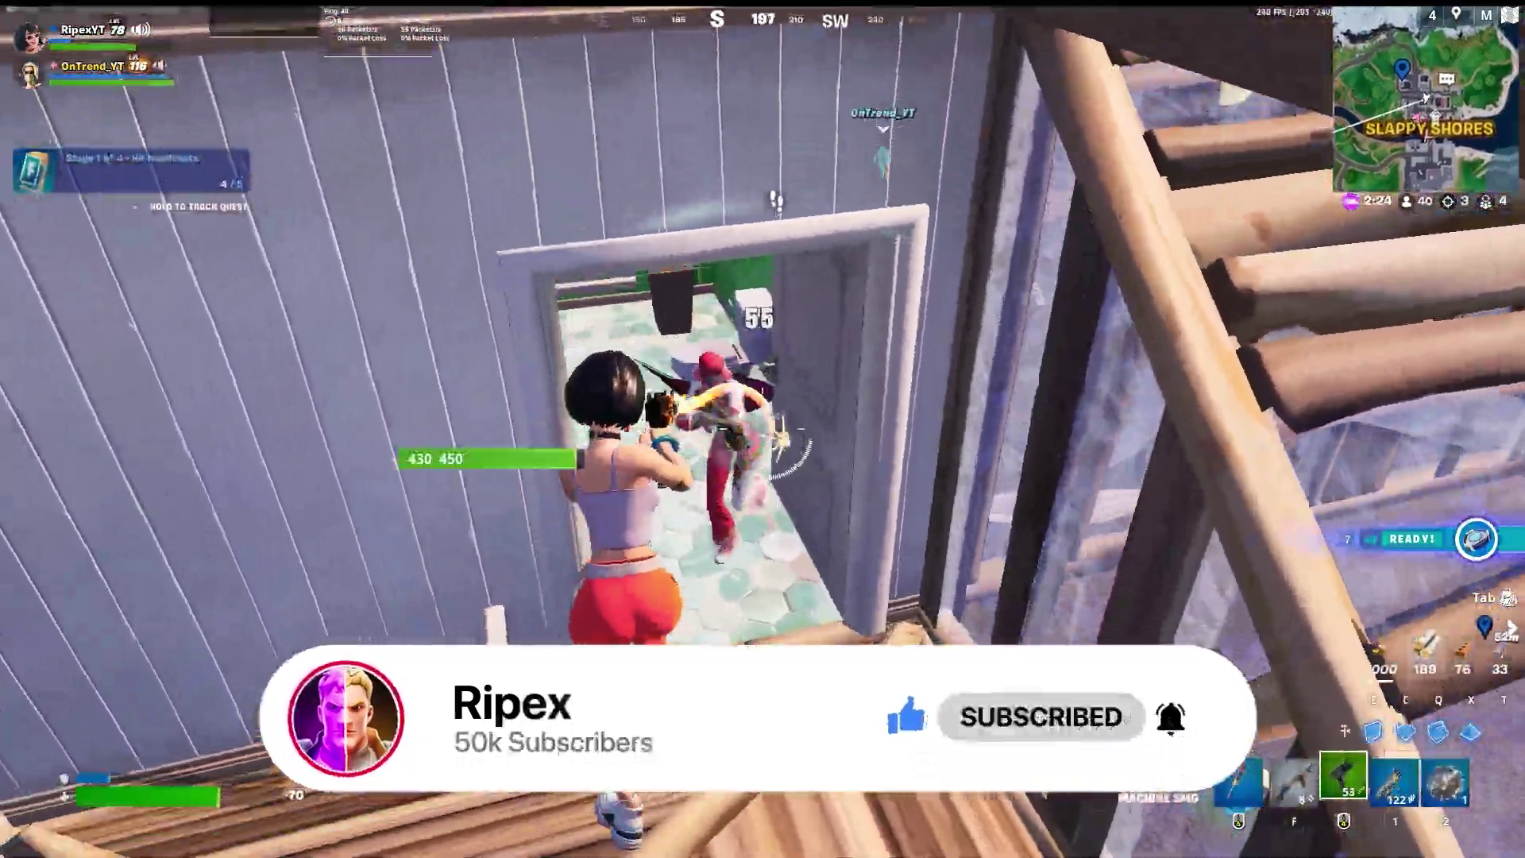
left_click(762, 428)
key("f")
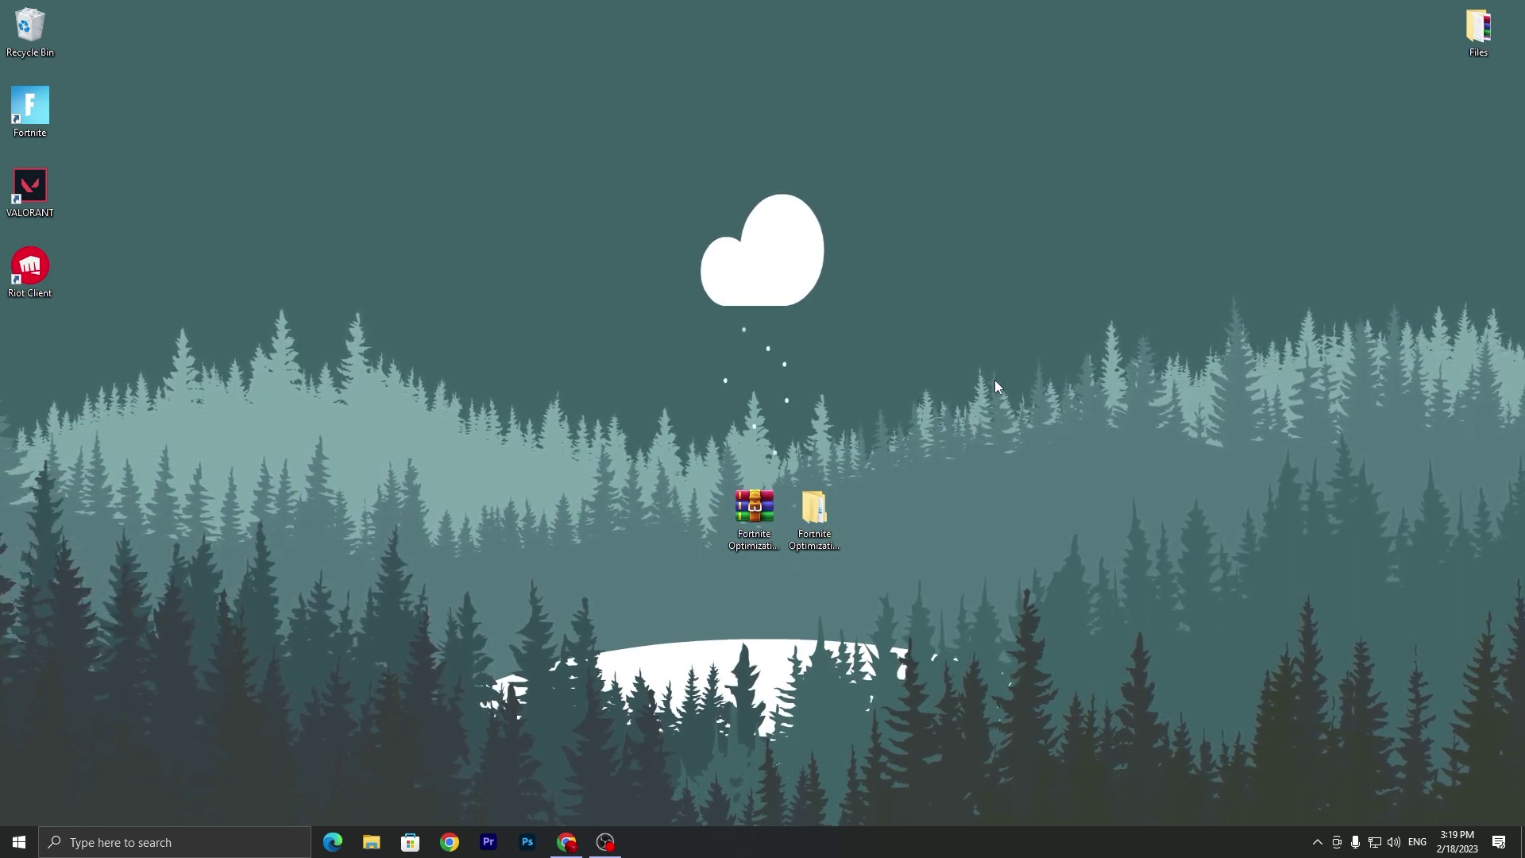
Step: Restore Chrome and open the Fortnite Chapter 4 FPS Boost post, scrolling to its download link
left_click(745, 518)
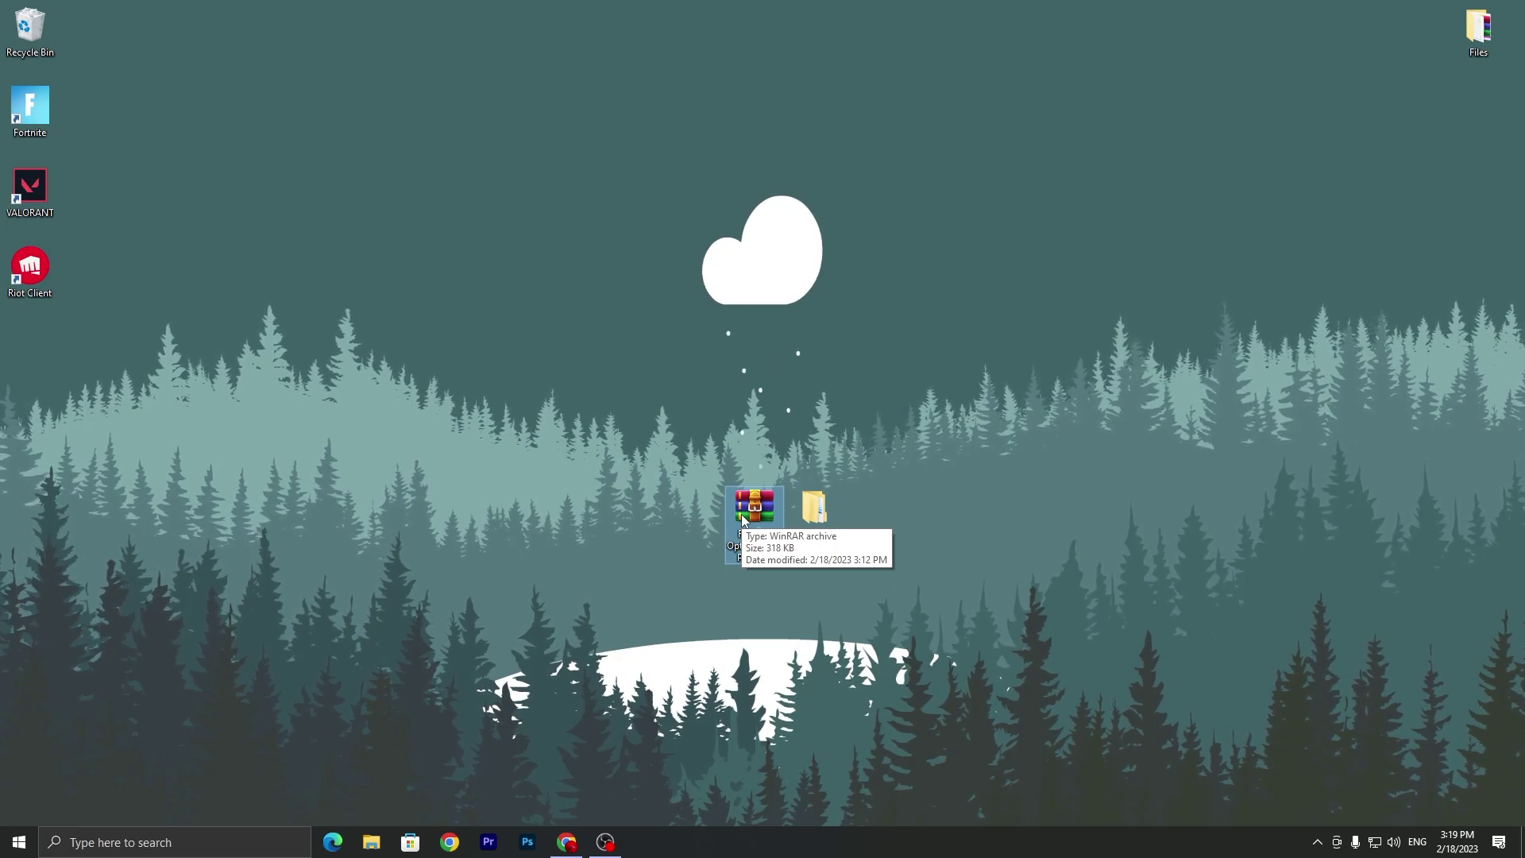
left_click(563, 845)
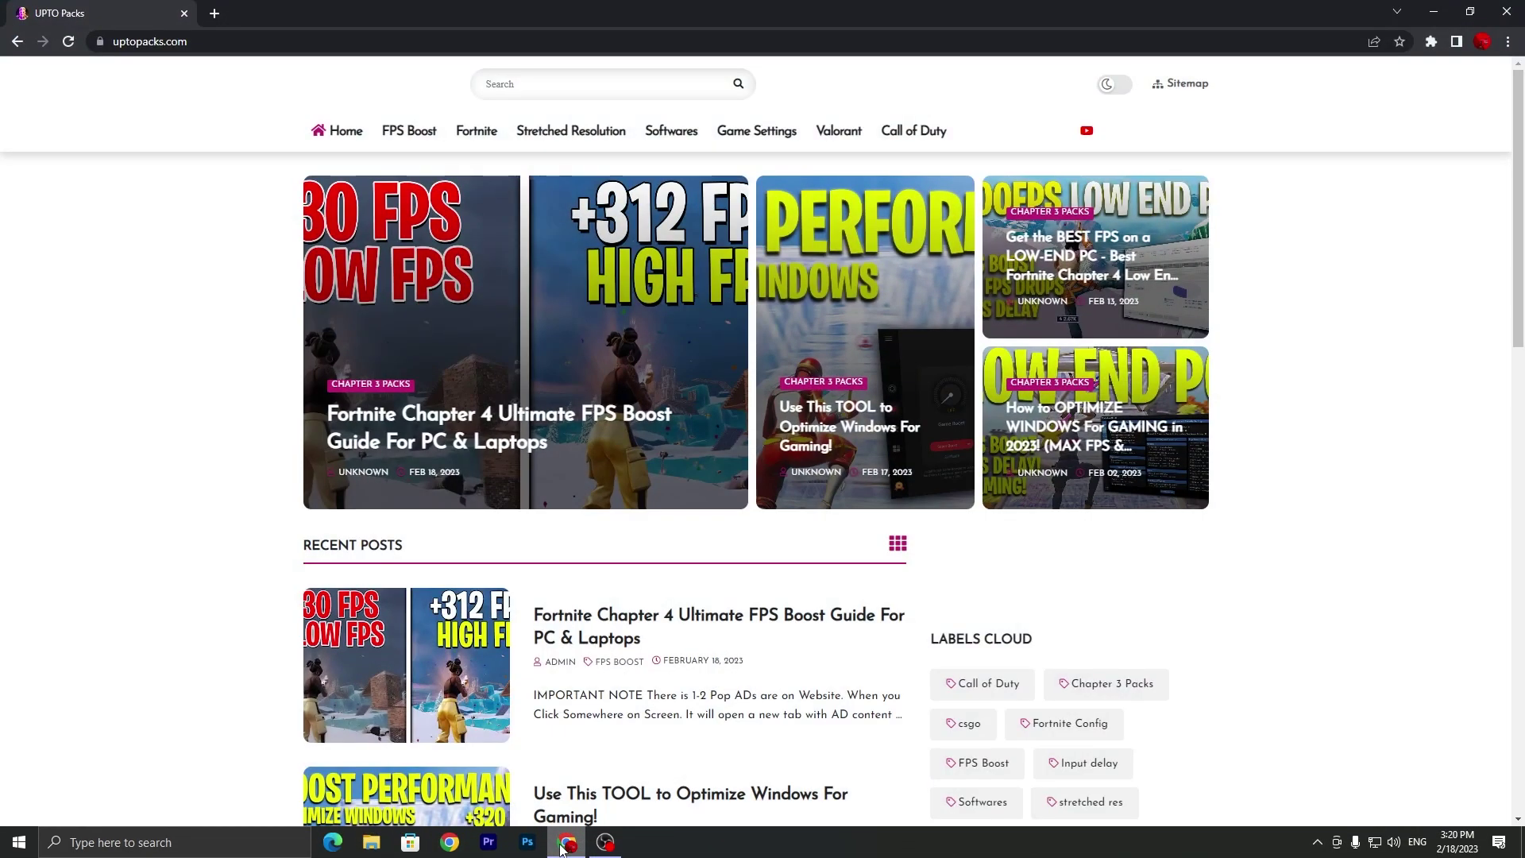
left_click(540, 272)
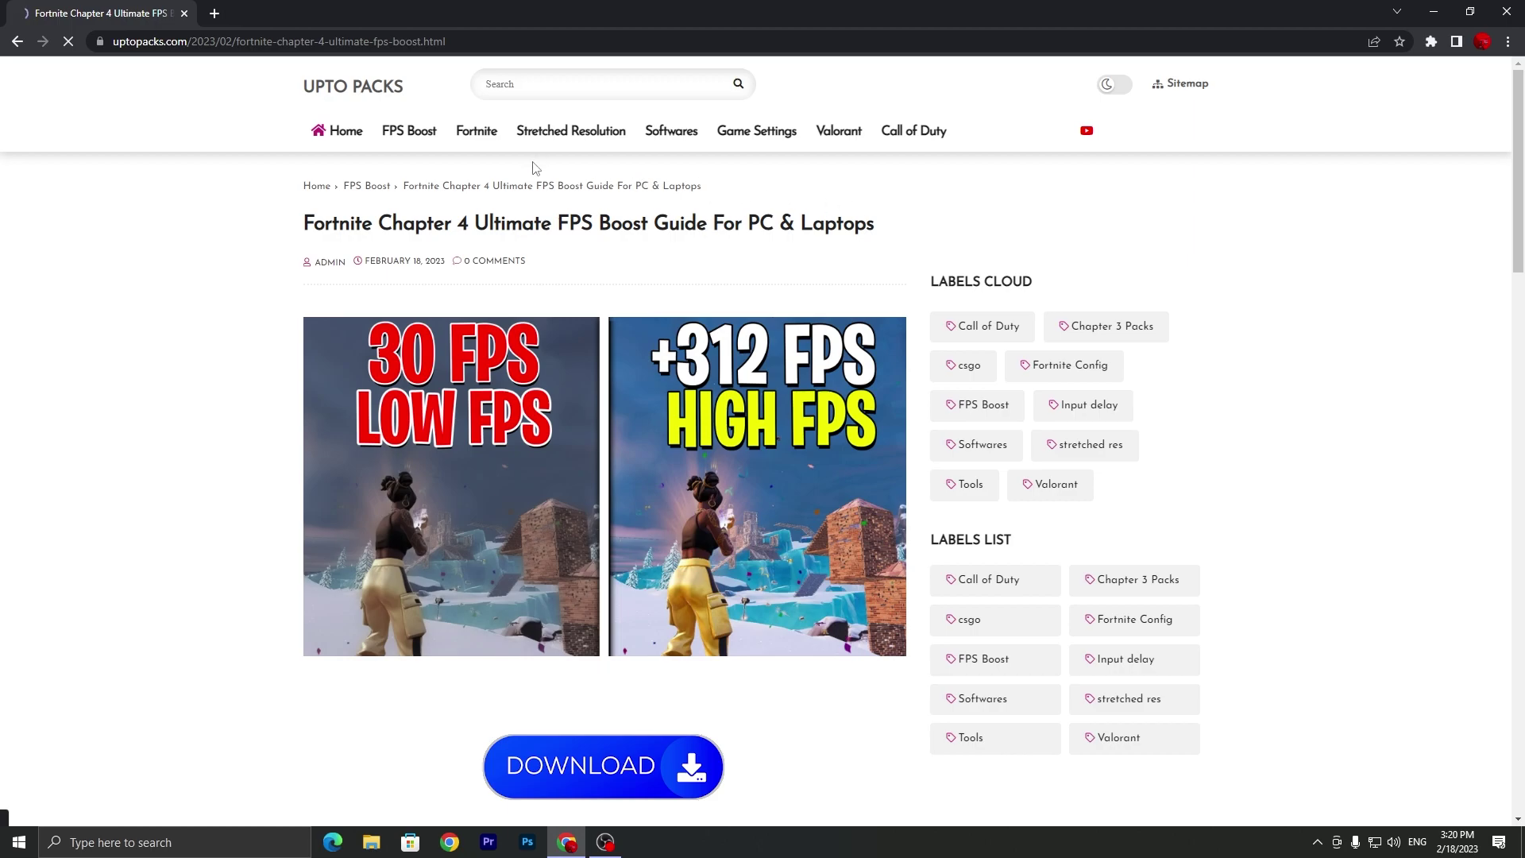
scroll(615, 390, "down", 10)
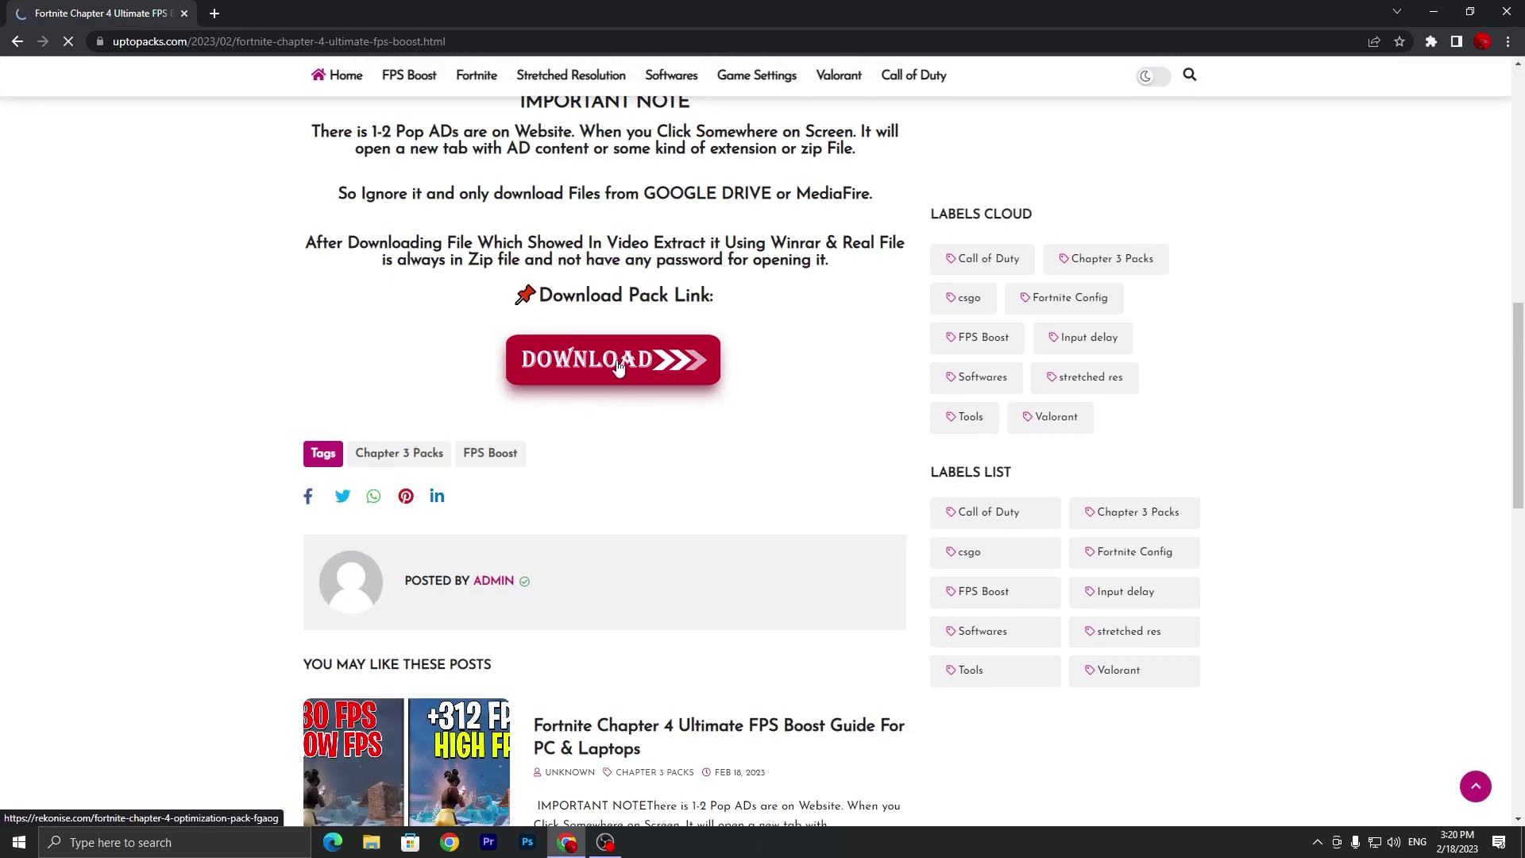
Step: Follow the pack's Rekonise link, close the YouTube tab, and unlock the download link
left_click(617, 364)
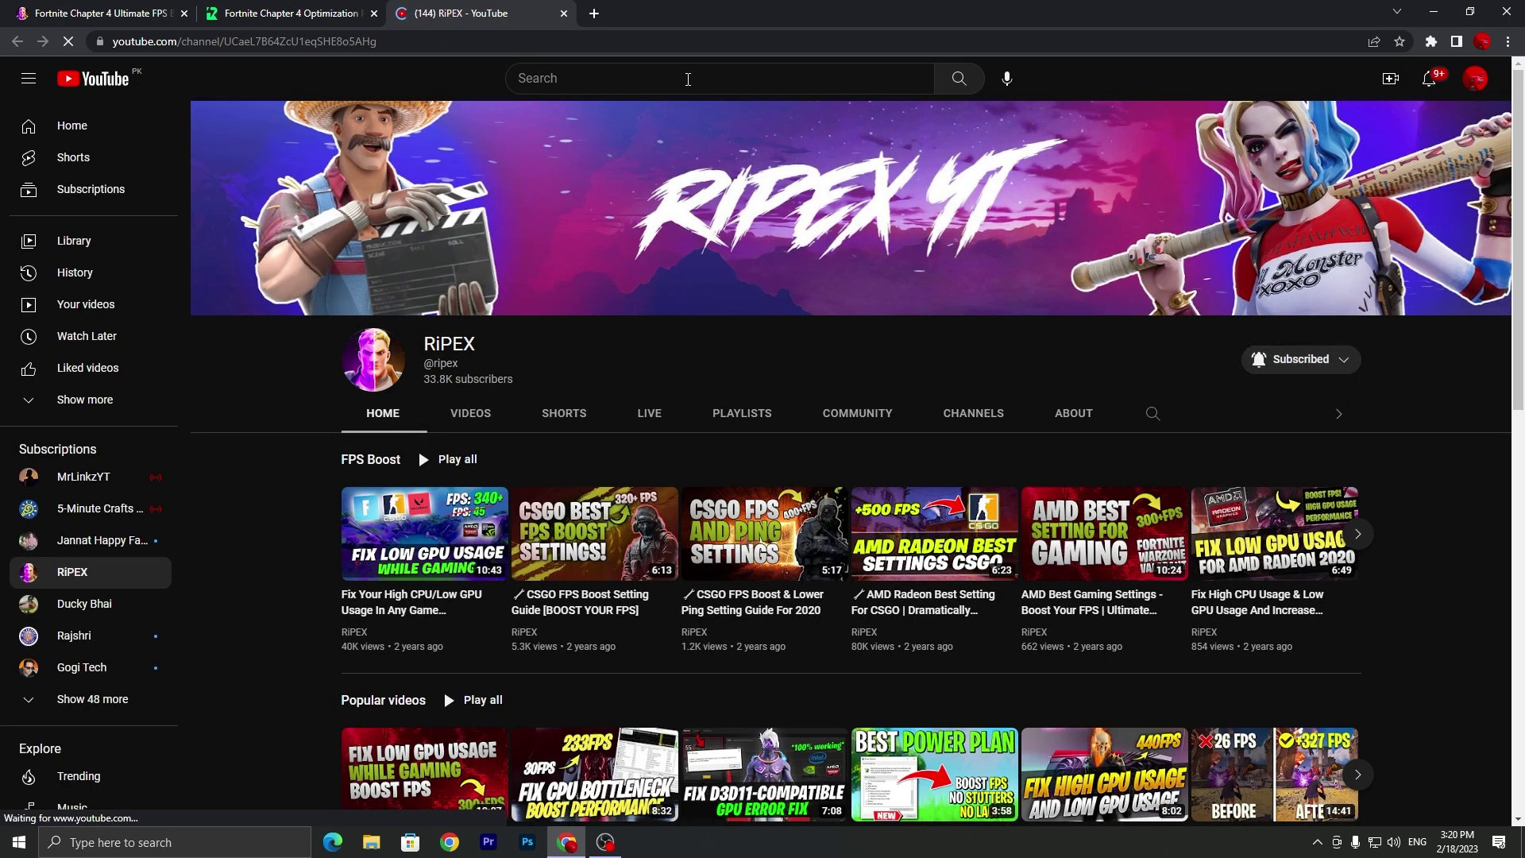
left_click(563, 13)
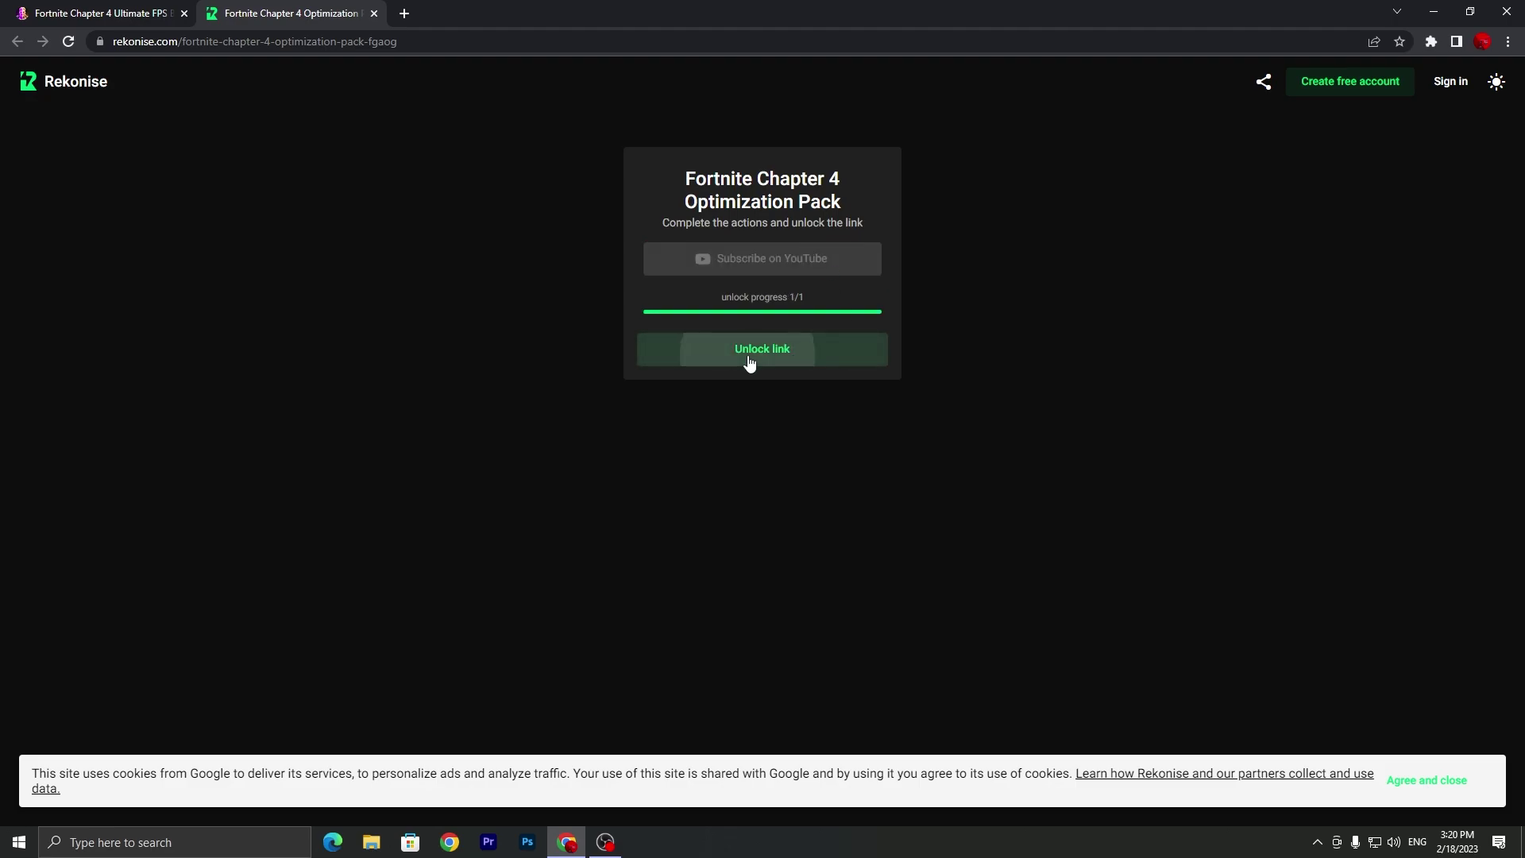
left_click(749, 361)
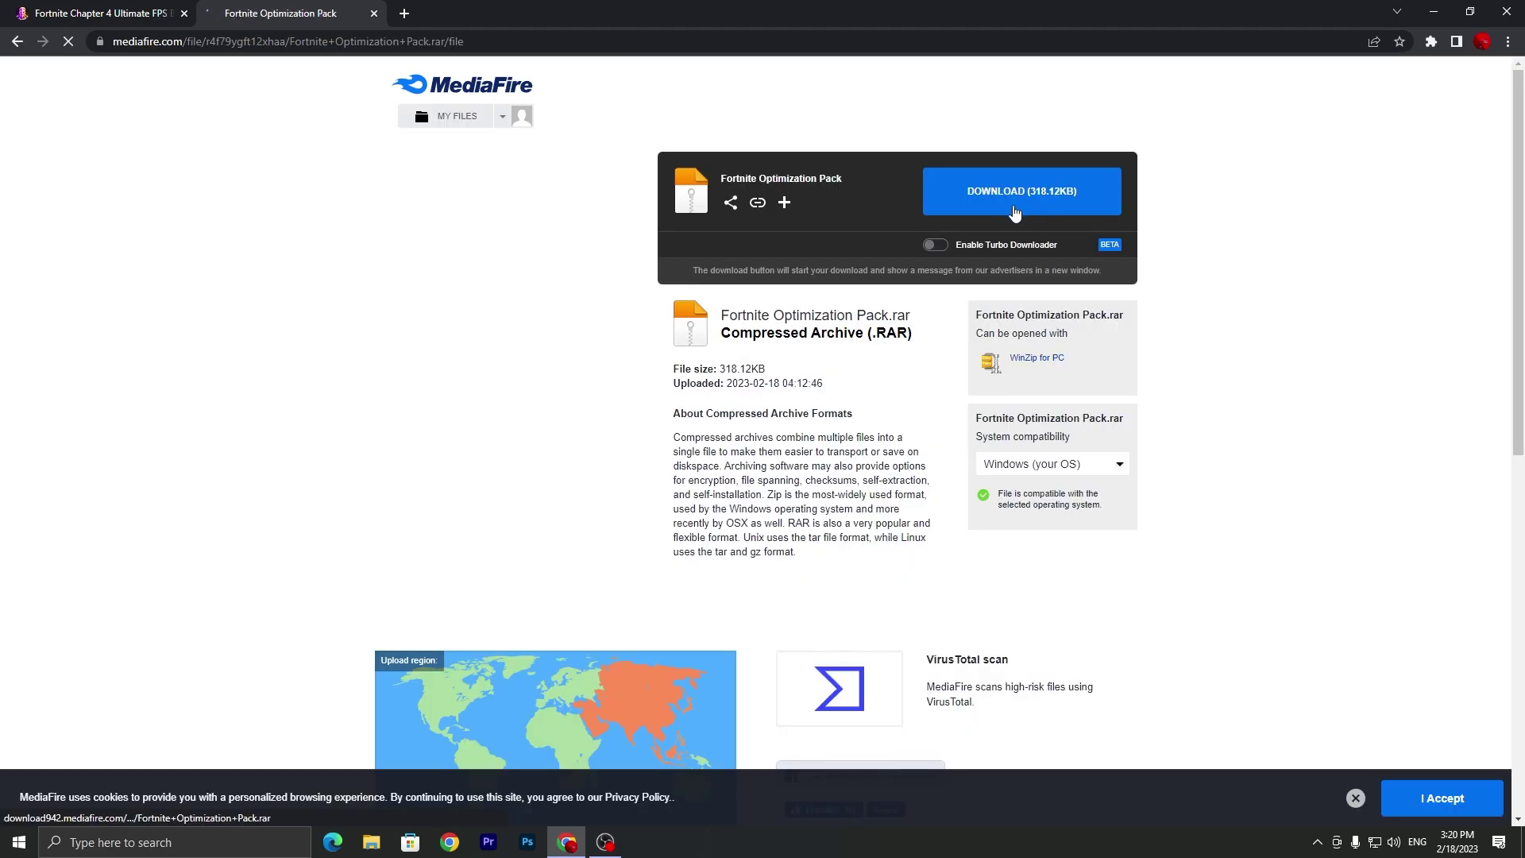
Step: Minimize Chrome, then open the Fortnite Optimization Pack folder and its 1 -FPS Boost Commands subfolder
left_click(1433, 15)
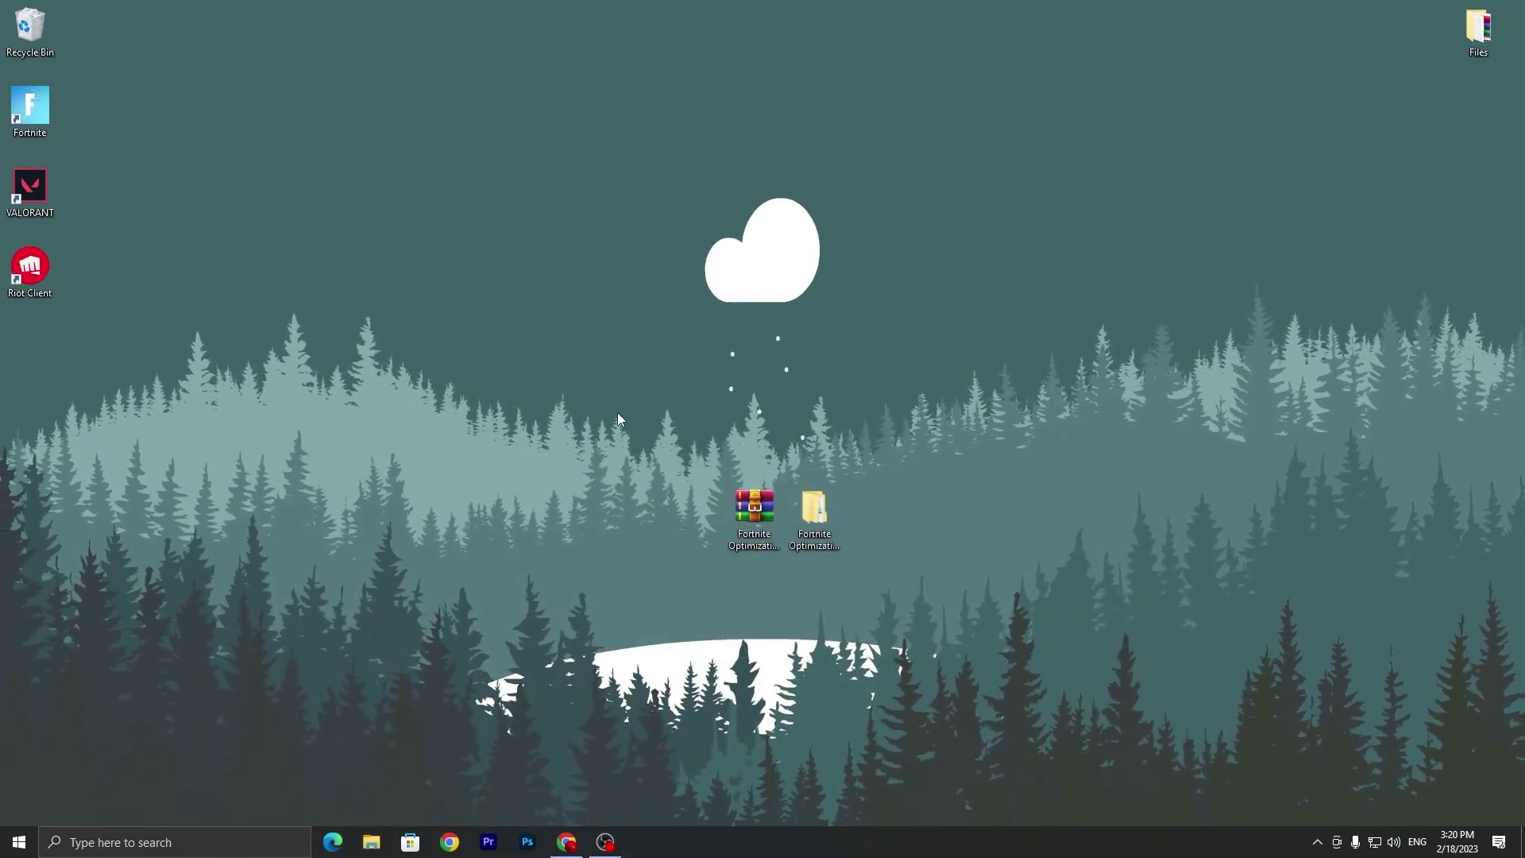
double_click(814, 513)
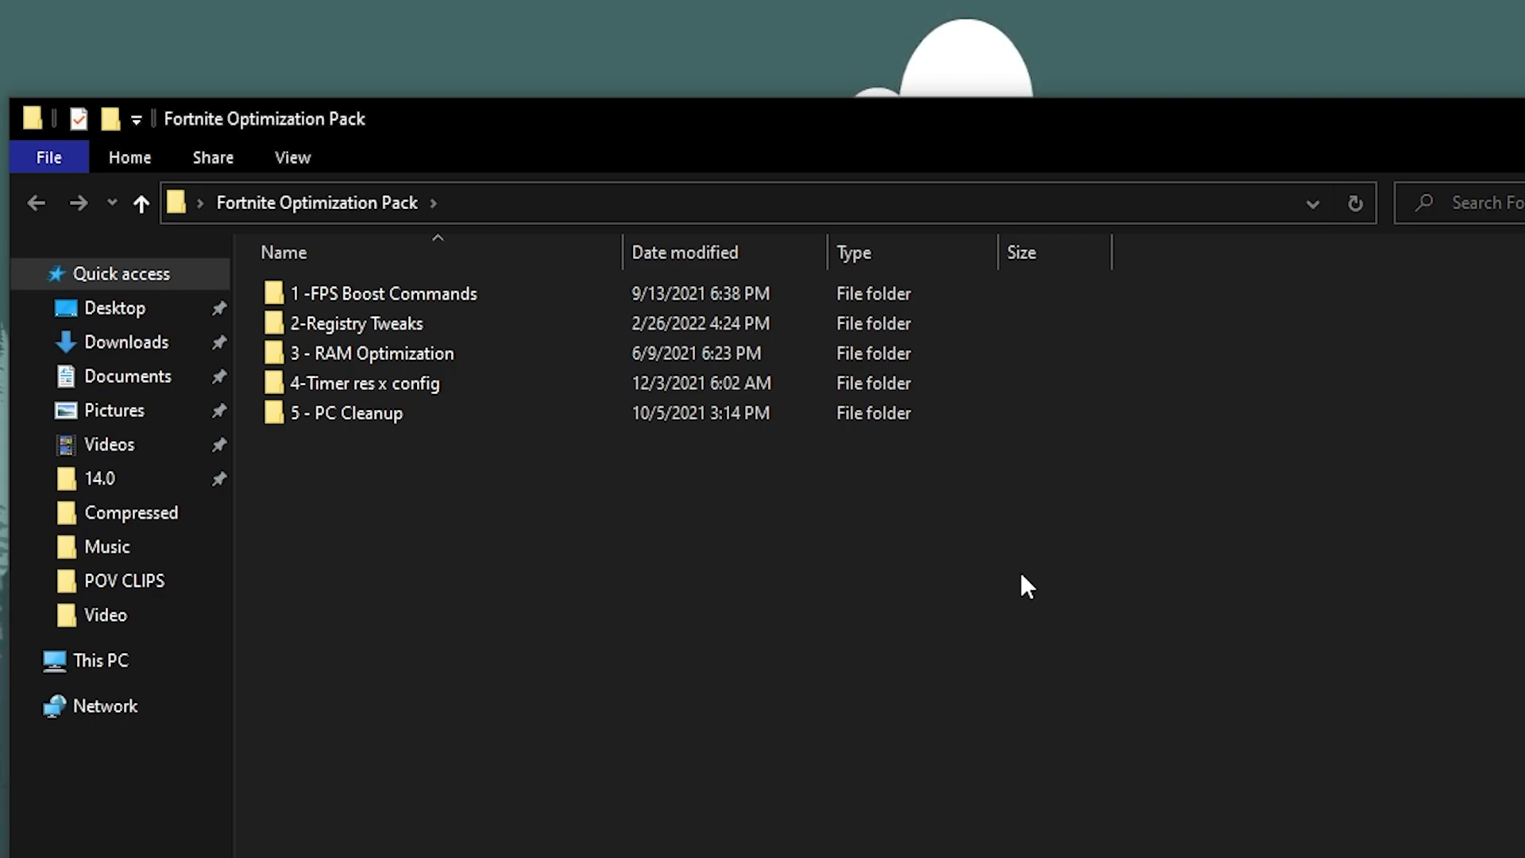
double_click(492, 291)
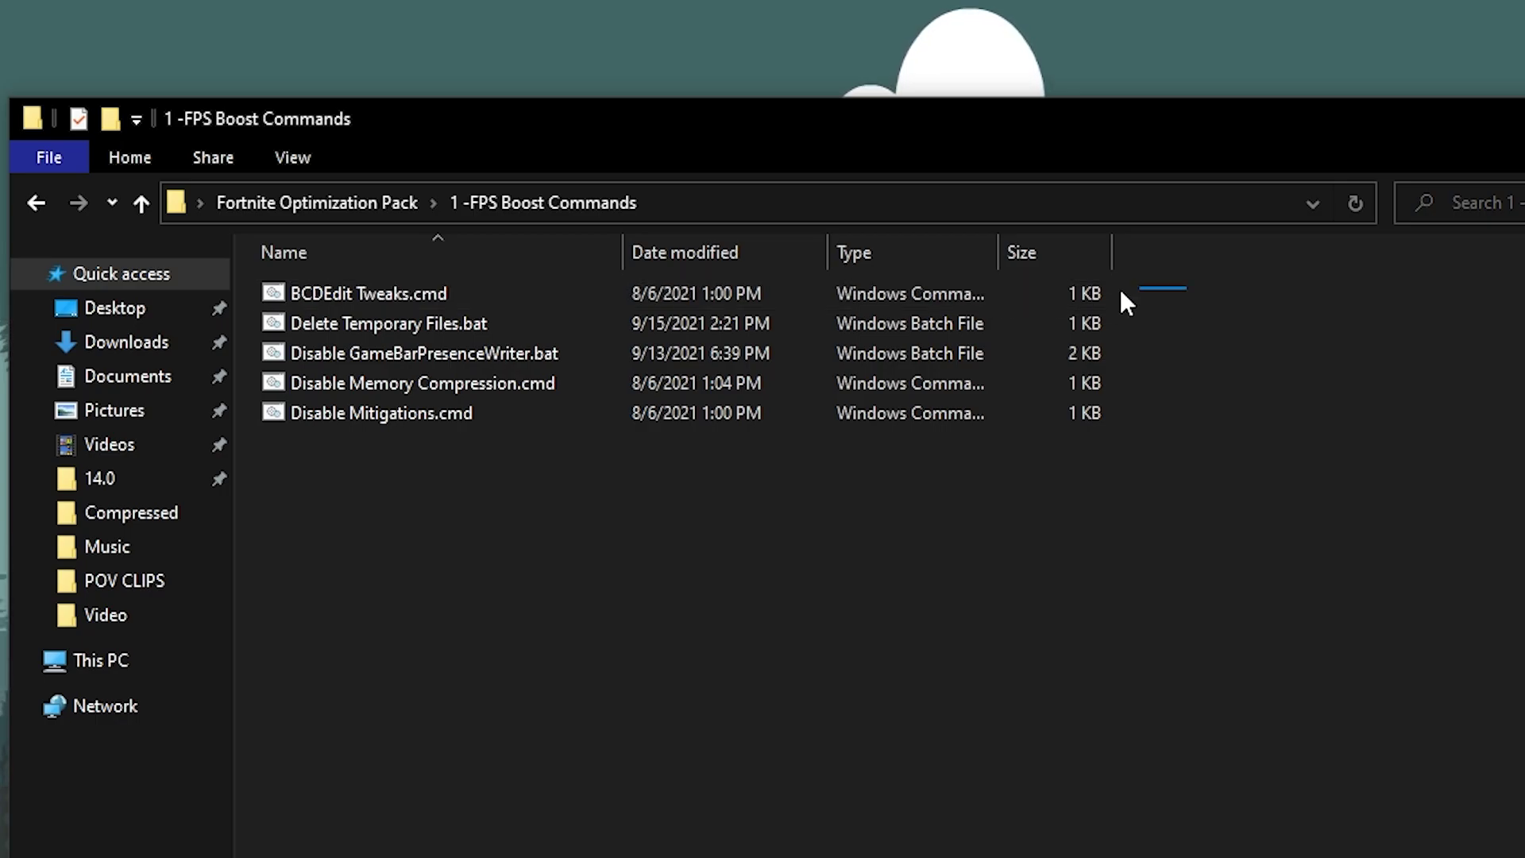
Step: Run BCDEdit Tweaks.cmd normally and close its finished console window
left_click_drag(1121, 292, 435, 429)
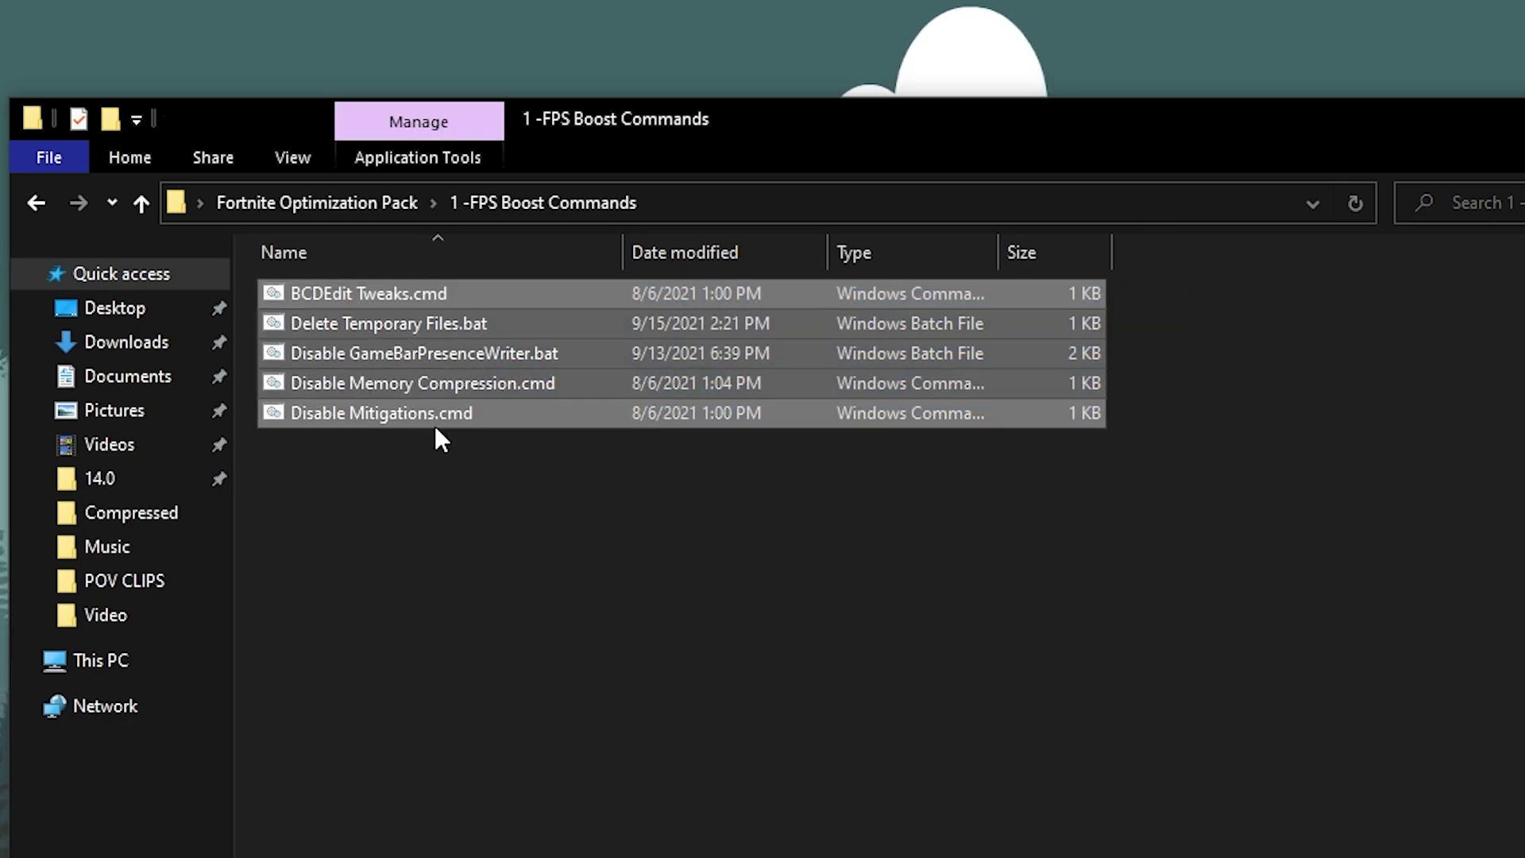
left_click(443, 531)
double_click(357, 297)
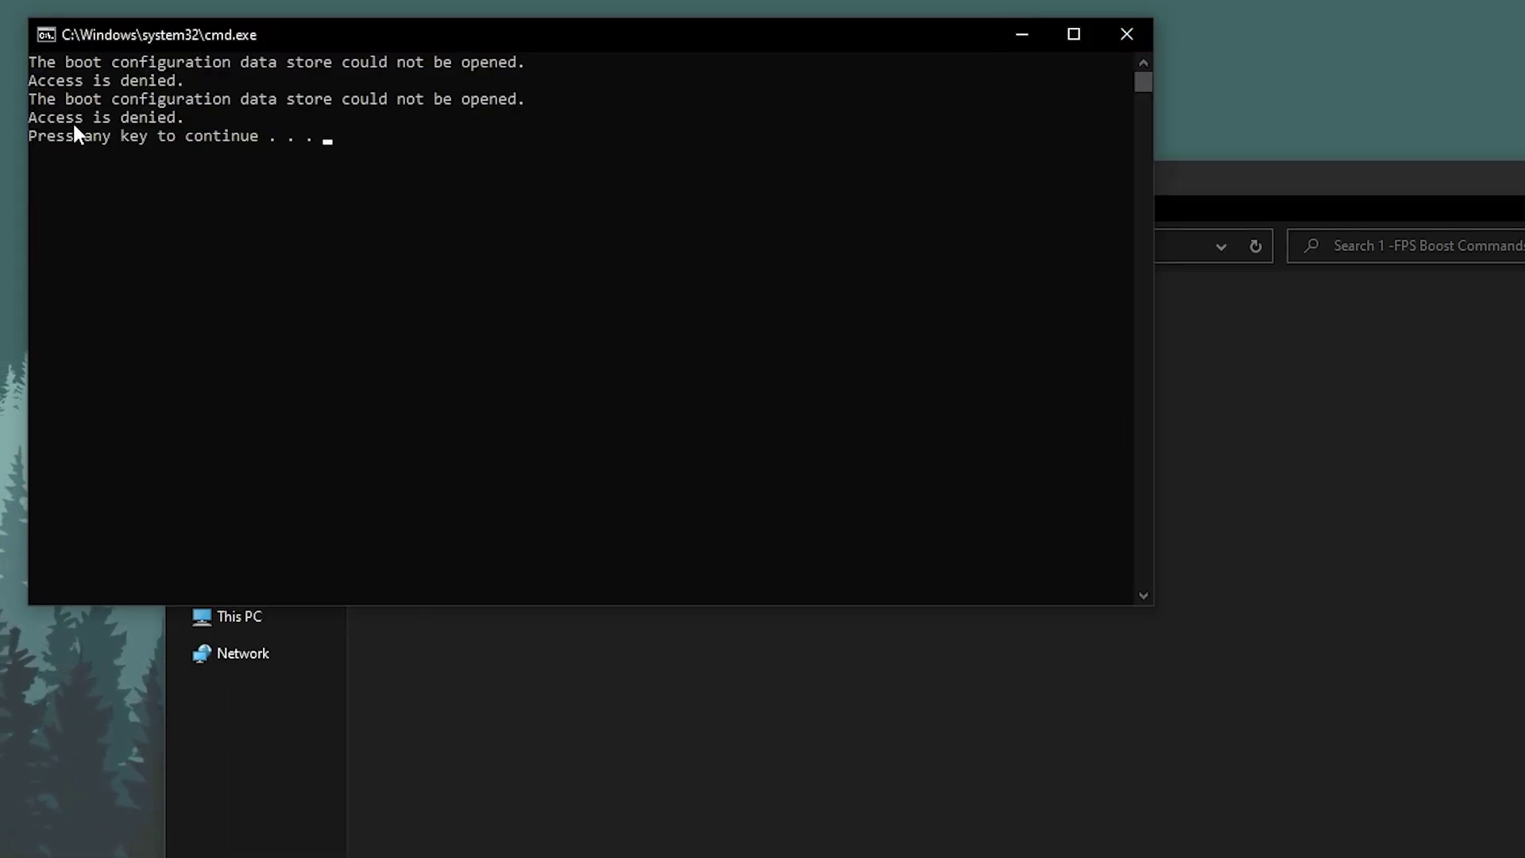
key("Return")
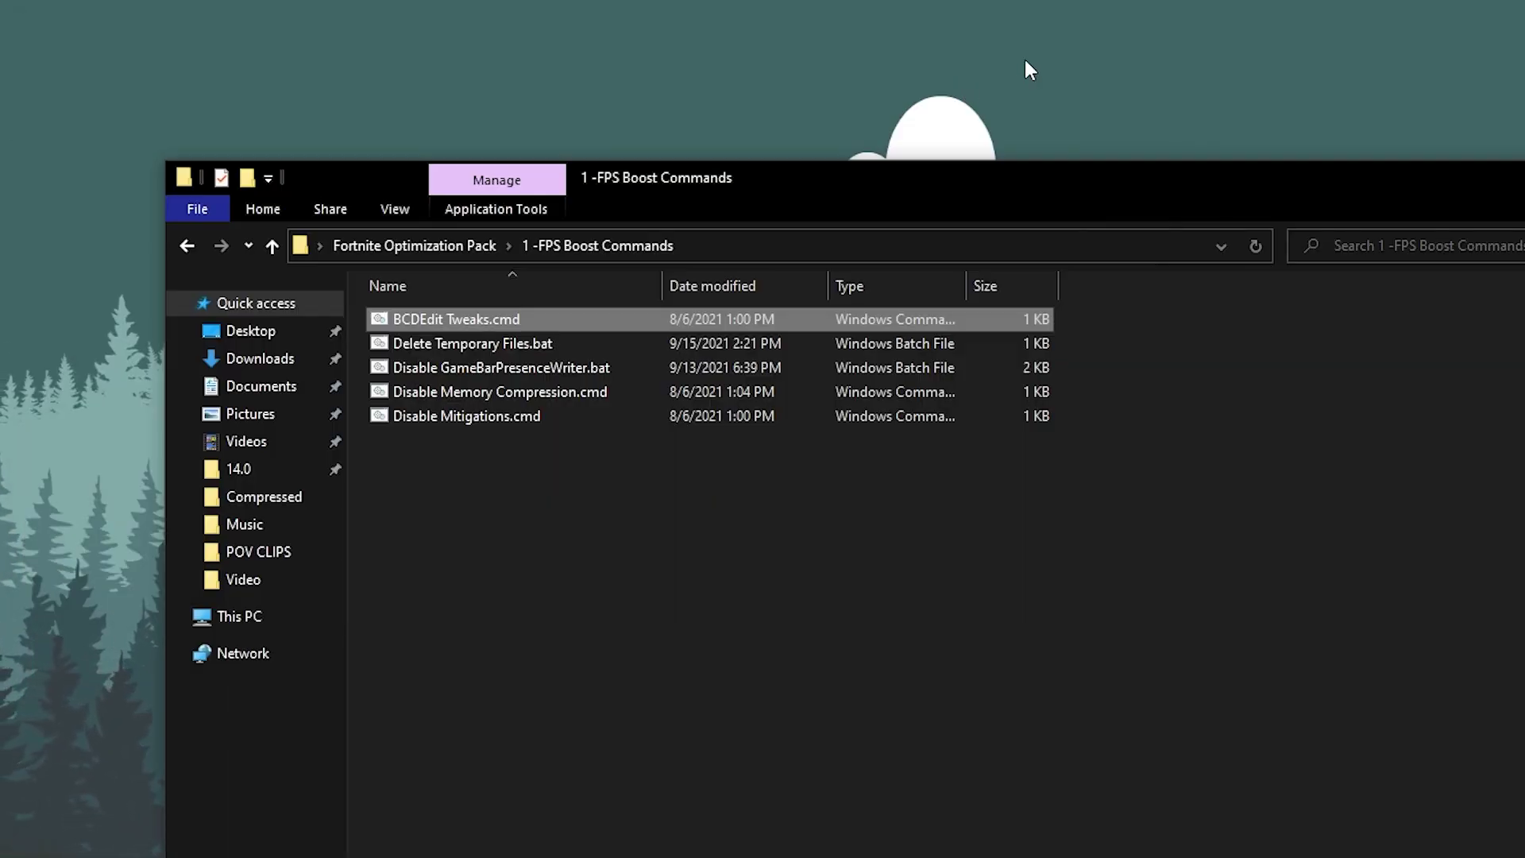
Step: Rerun BCDEdit Tweaks.cmd as administrator, approve the UAC prompt, and close the console
right_click(461, 311)
left_click(564, 402)
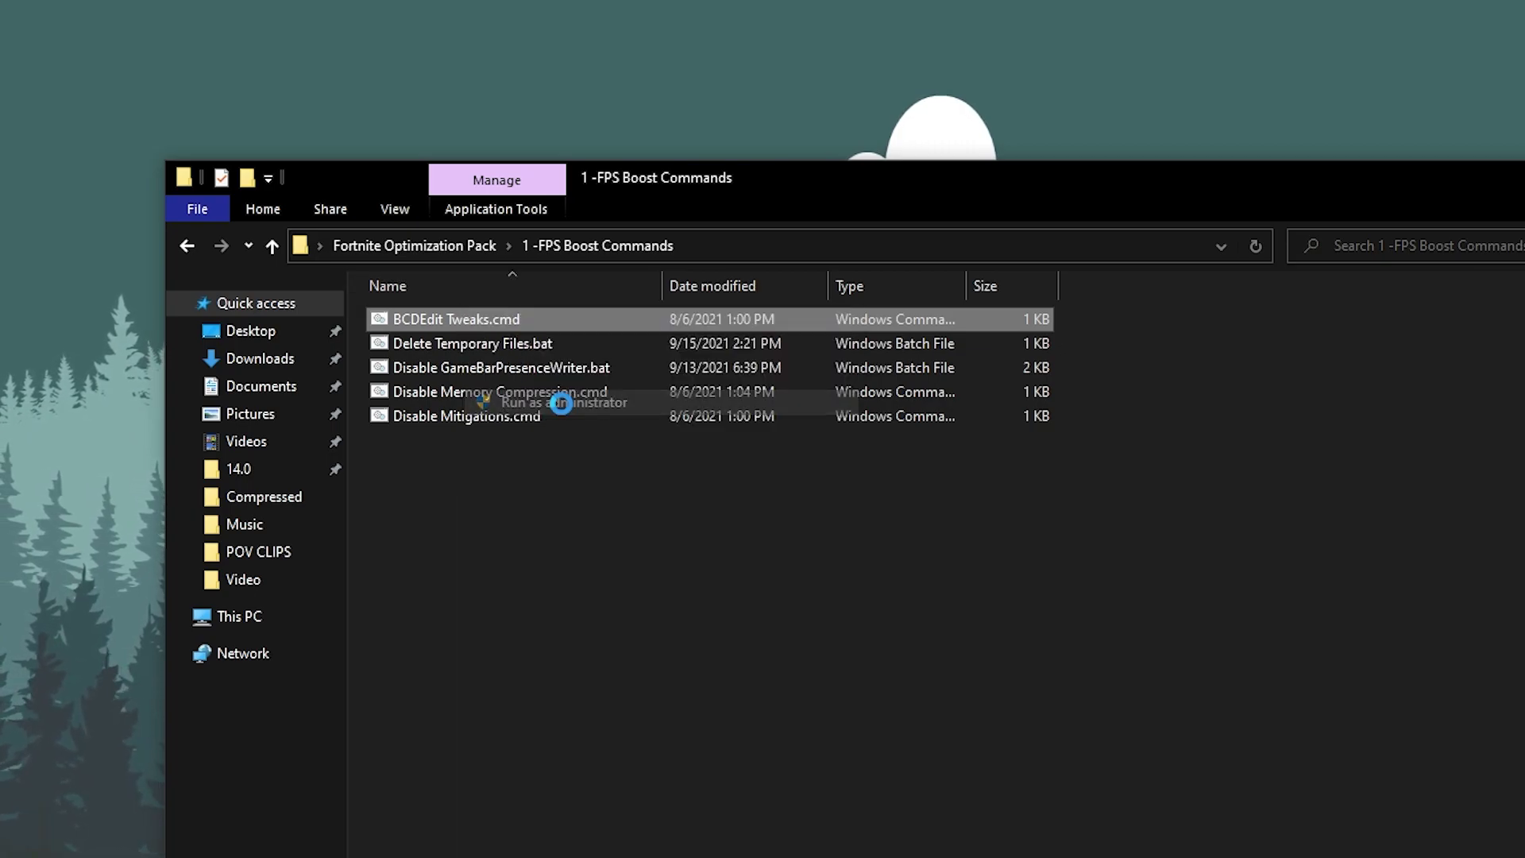
left_click(786, 775)
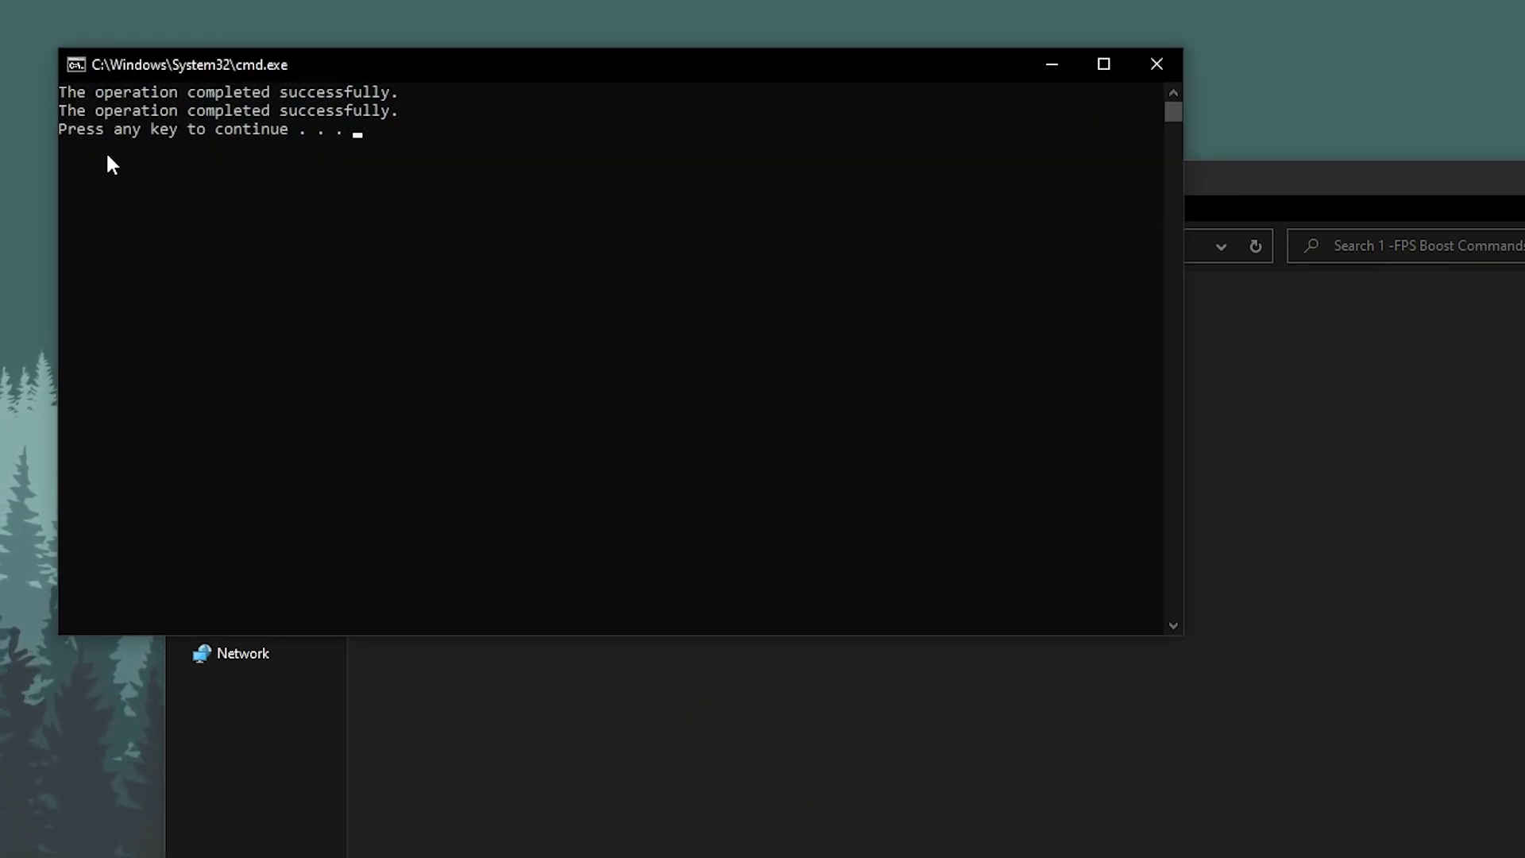
key("Return")
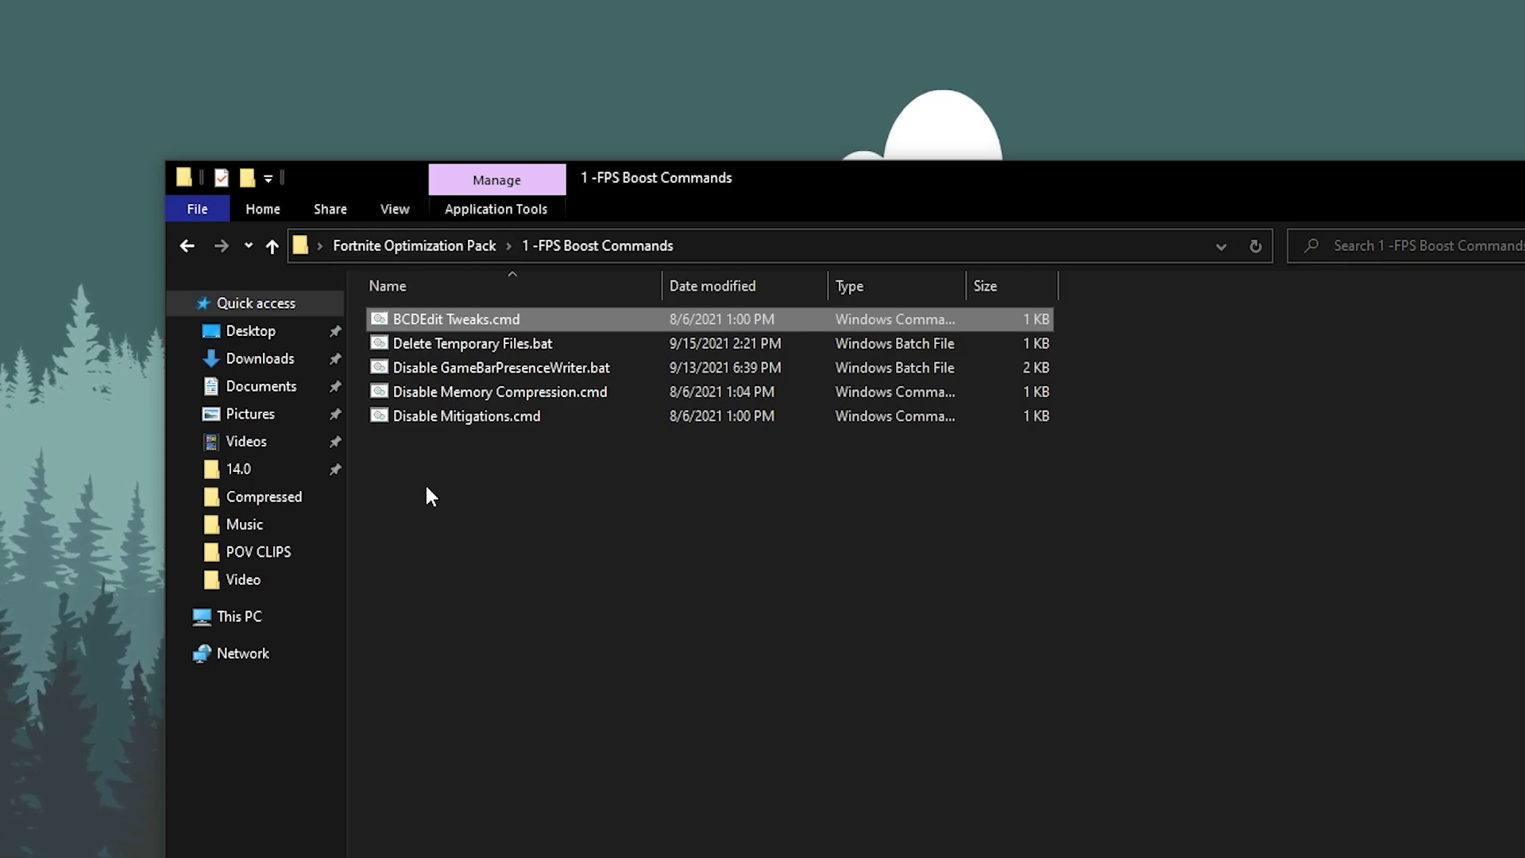
left_click_drag(464, 486, 1069, 357)
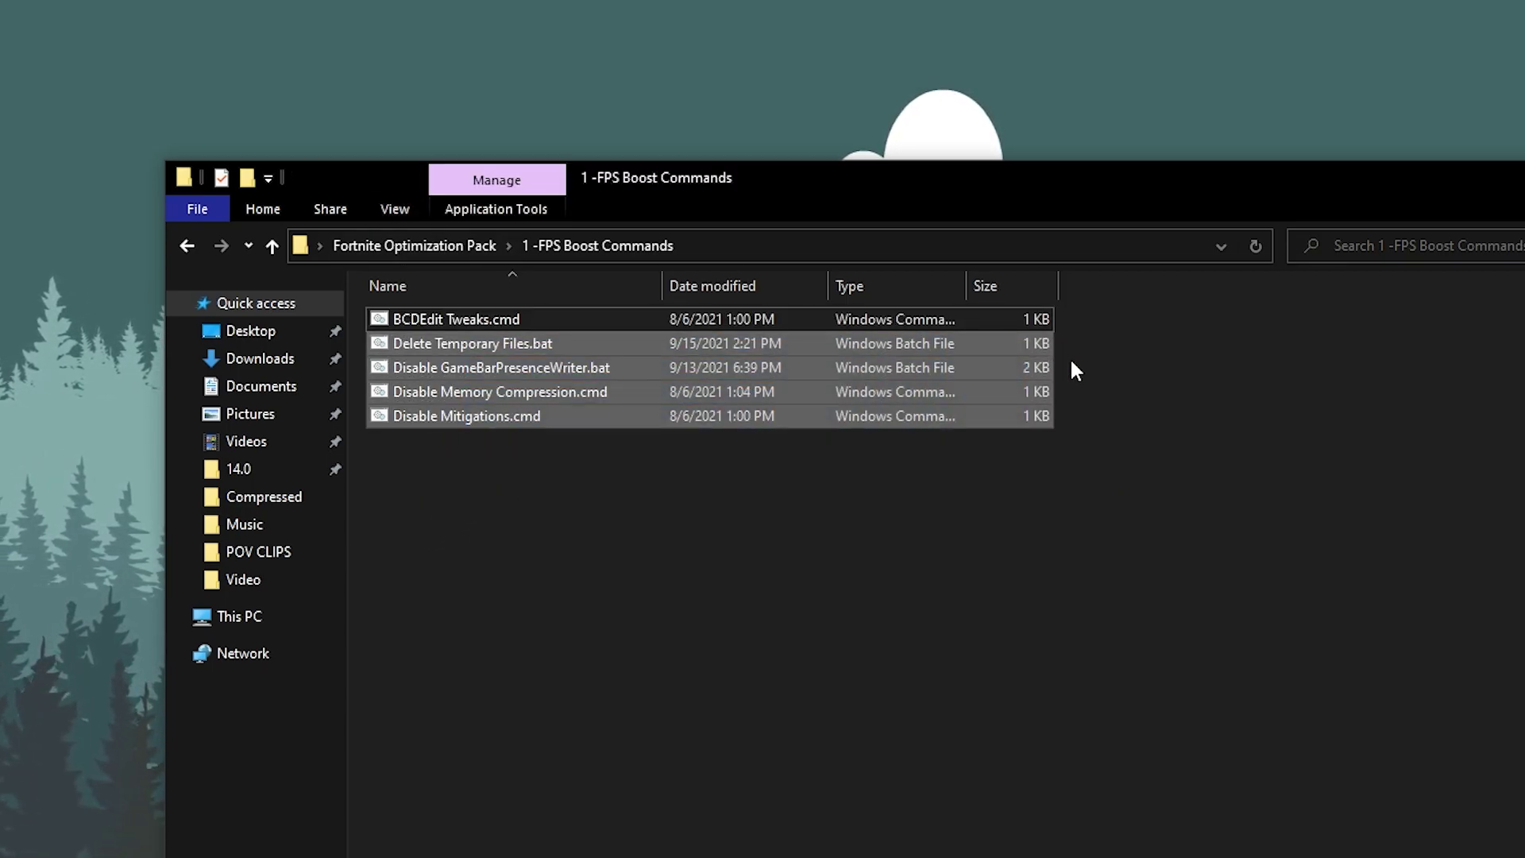
Step: Go up to the pack folder and open the 2-Registry Tweaks folder
left_click(414, 247)
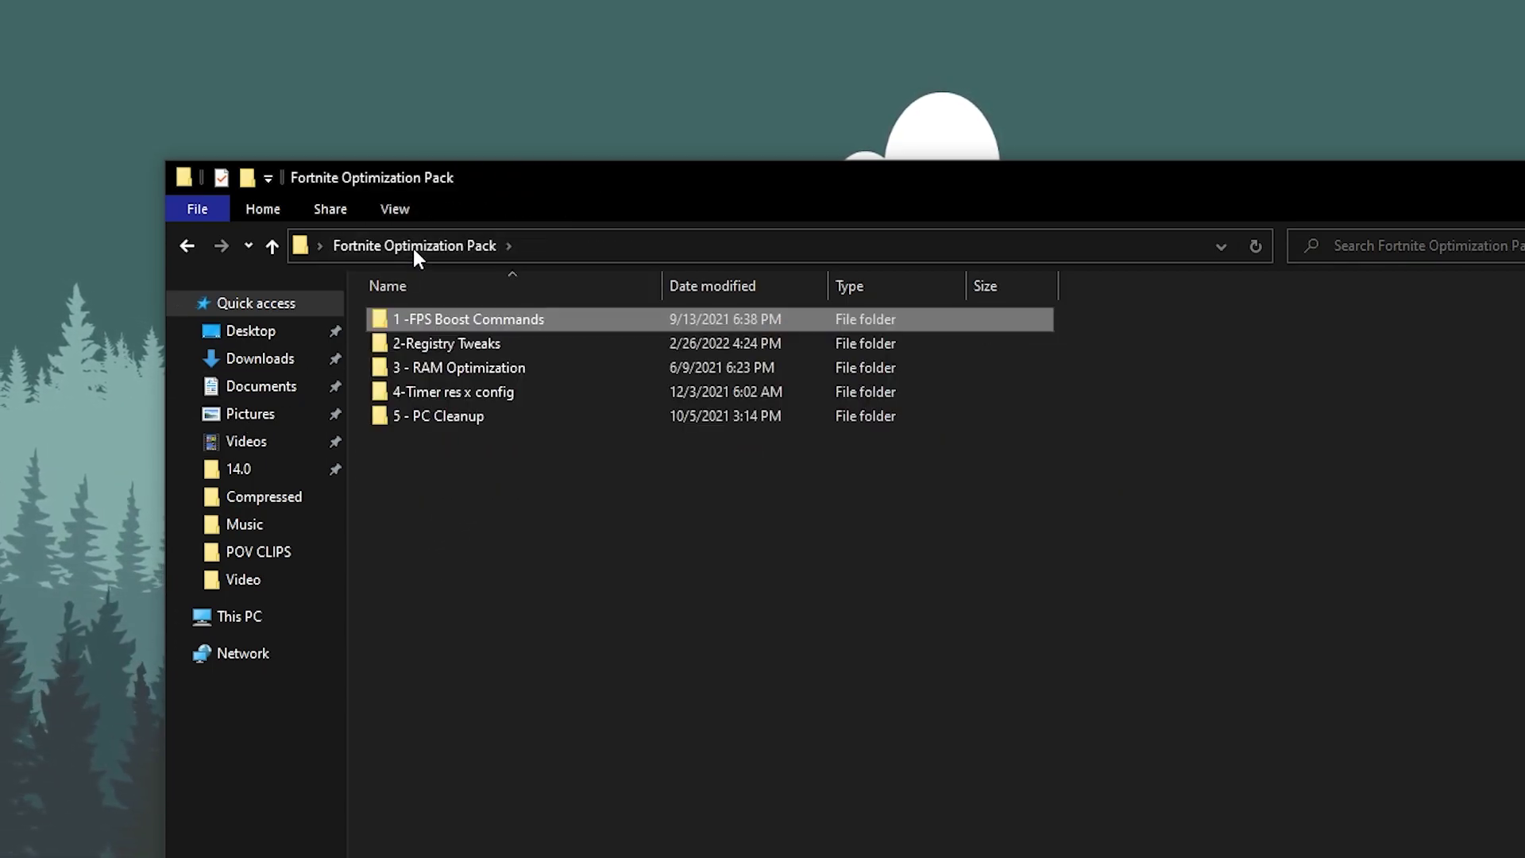
double_click(477, 343)
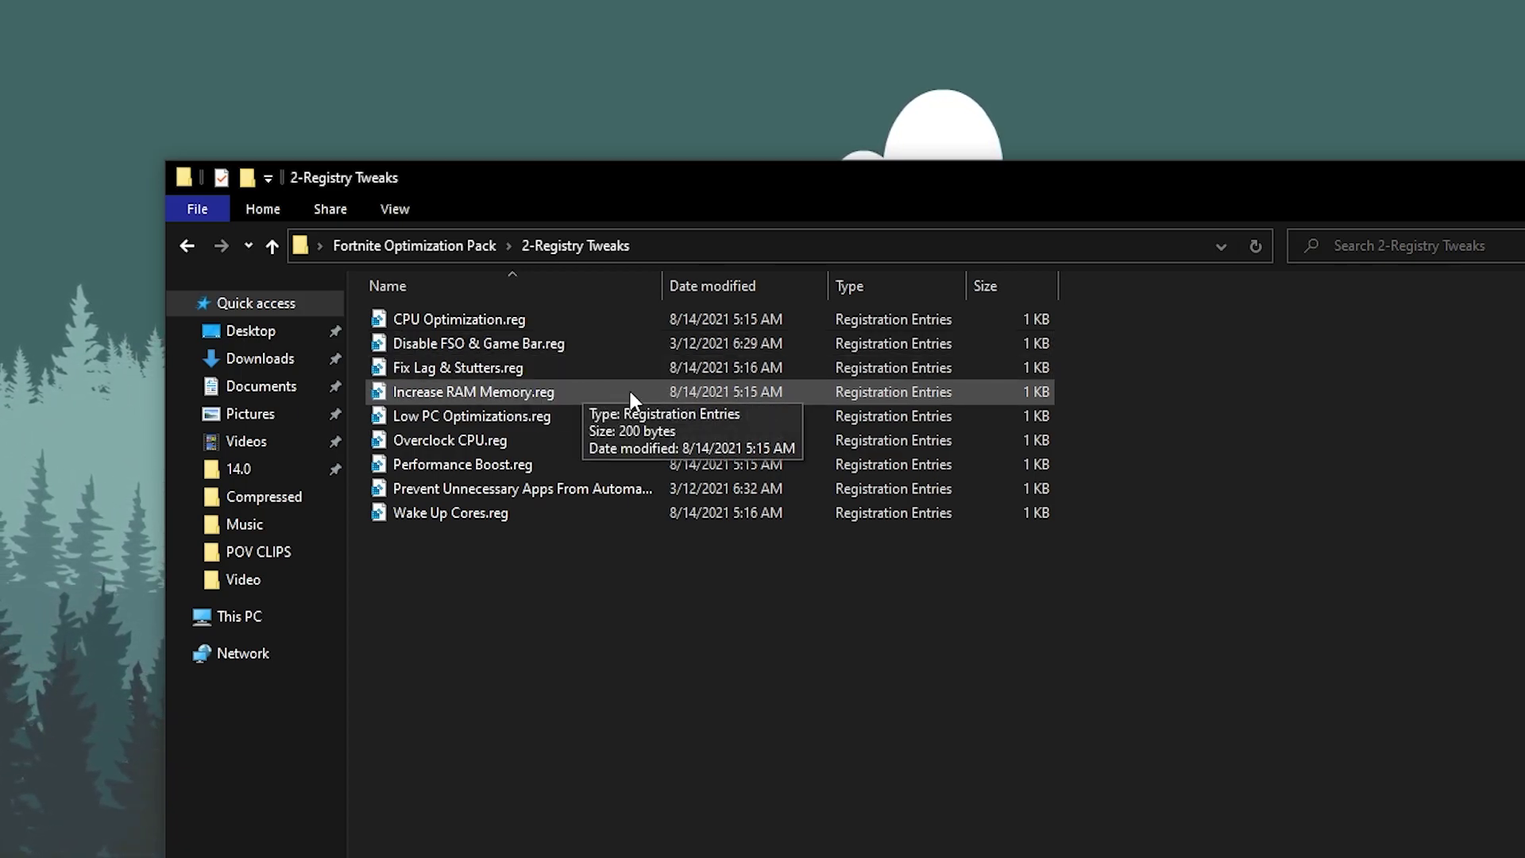
left_click_drag(1096, 318, 511, 521)
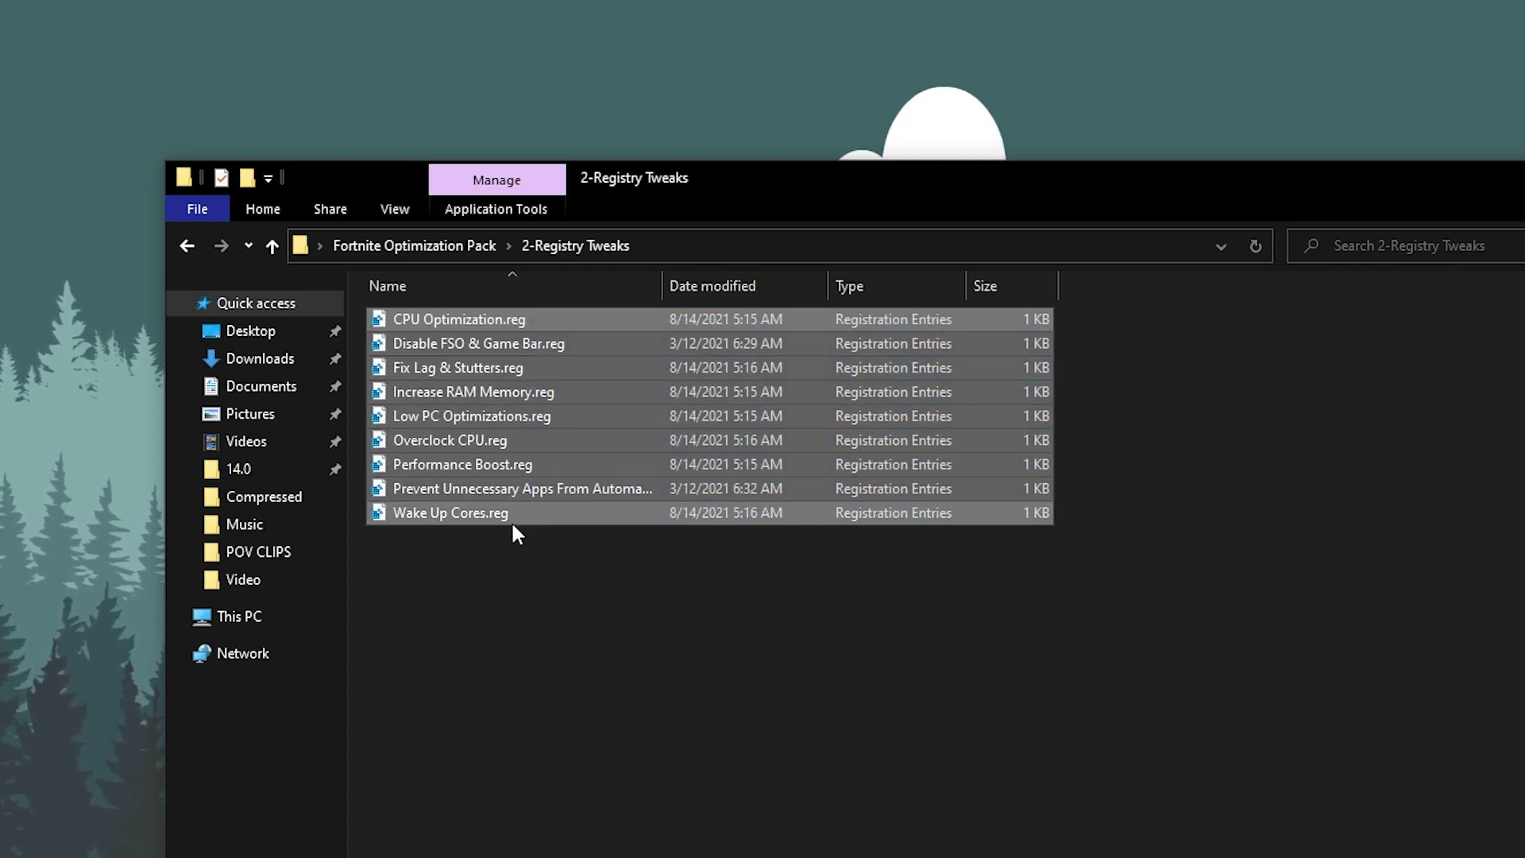
left_click(537, 565)
Step: Import CPU Optimization.reg into the registry, approving every confirmation prompt
left_click(493, 326)
double_click(493, 326)
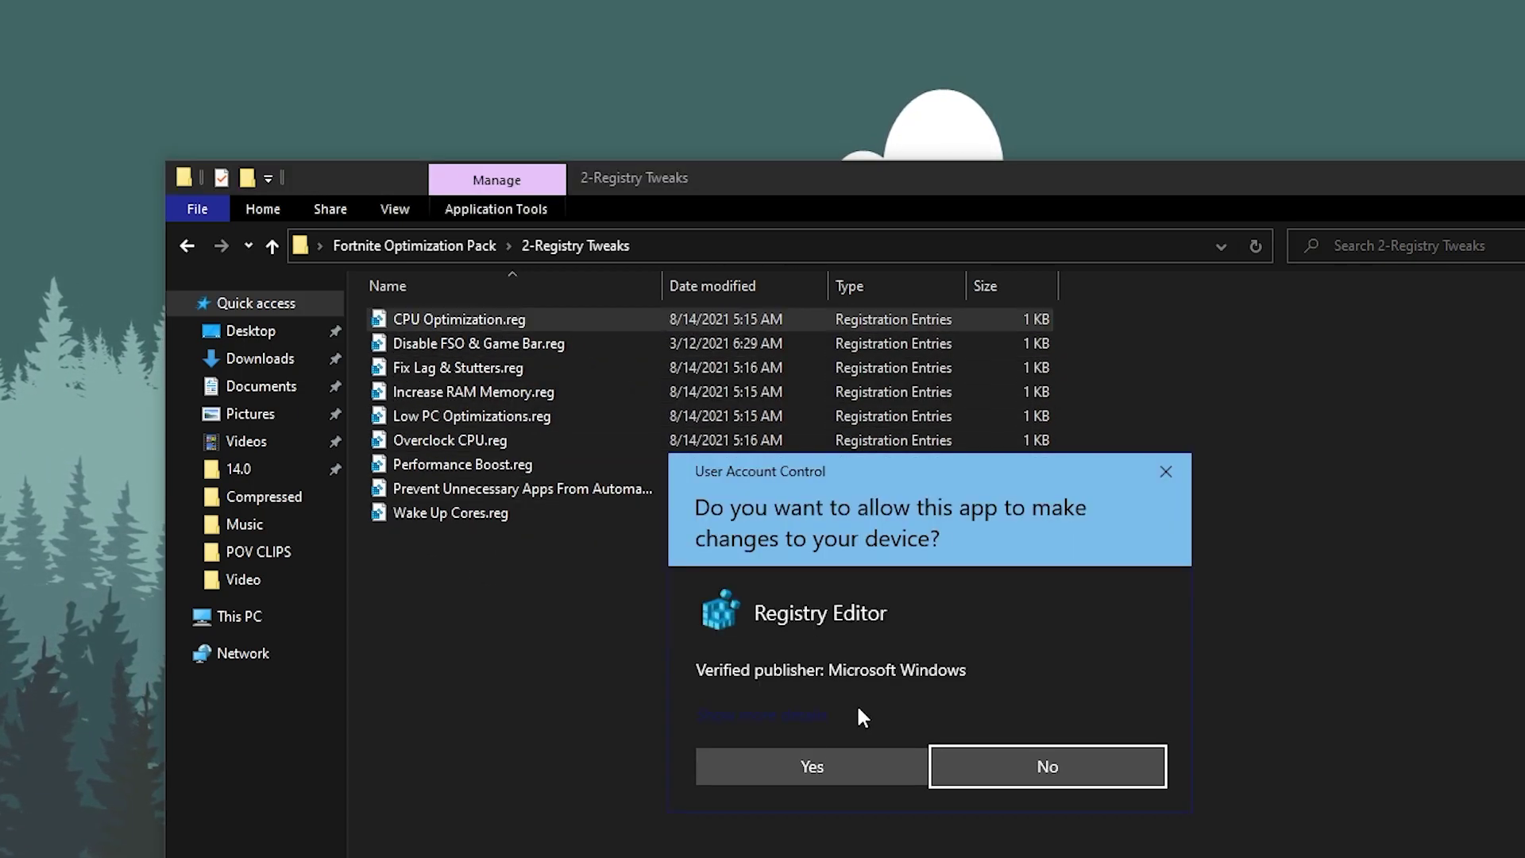
left_click(798, 750)
left_click(1119, 452)
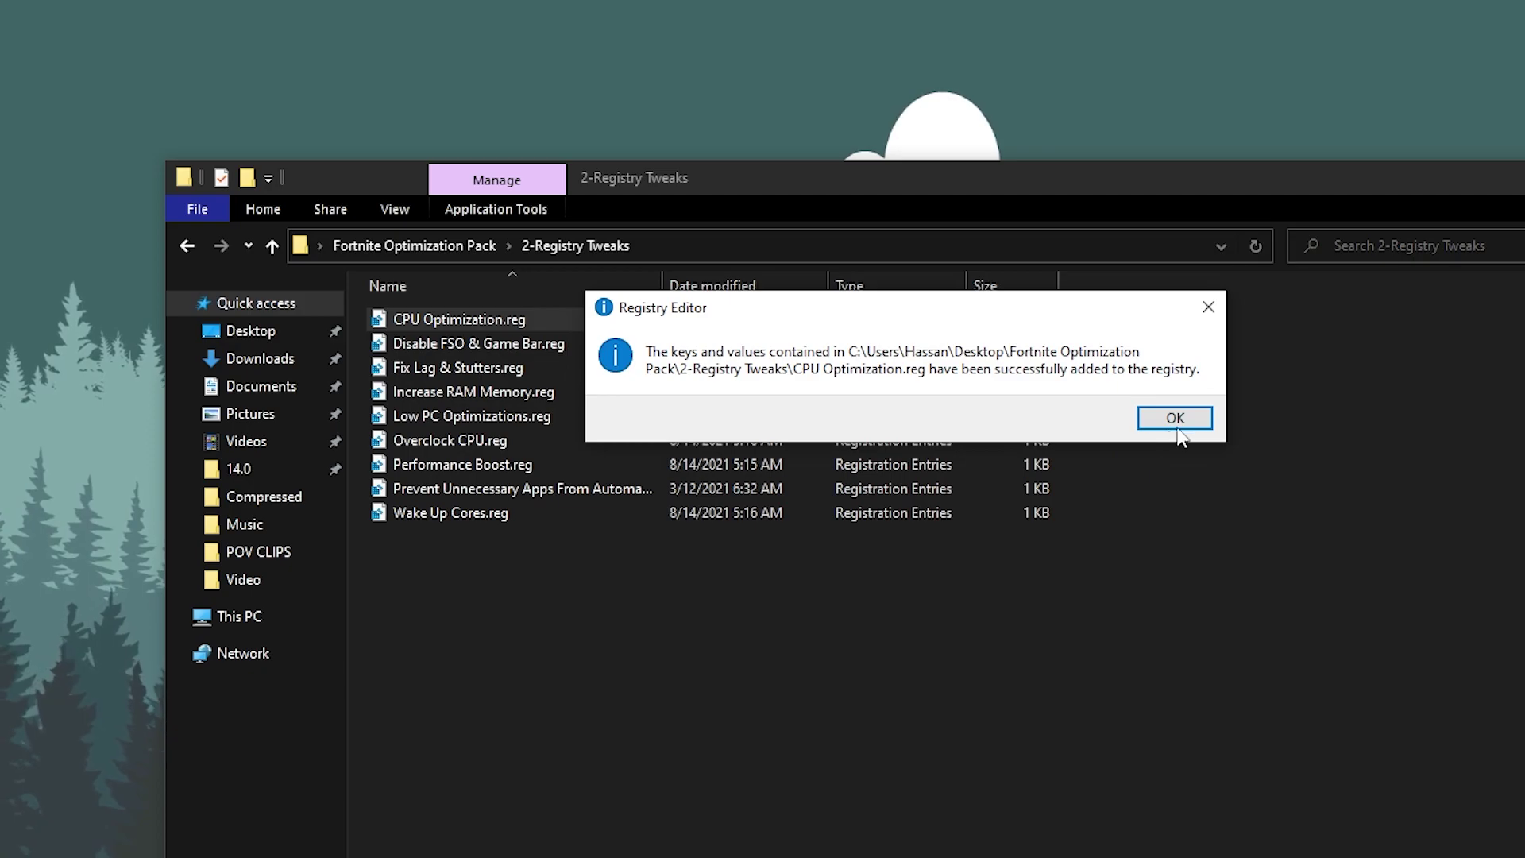
left_click(1185, 416)
Step: Import Disable FSO & Game Bar.reg into the registry, approving every confirmation prompt
left_click(436, 345)
double_click(436, 345)
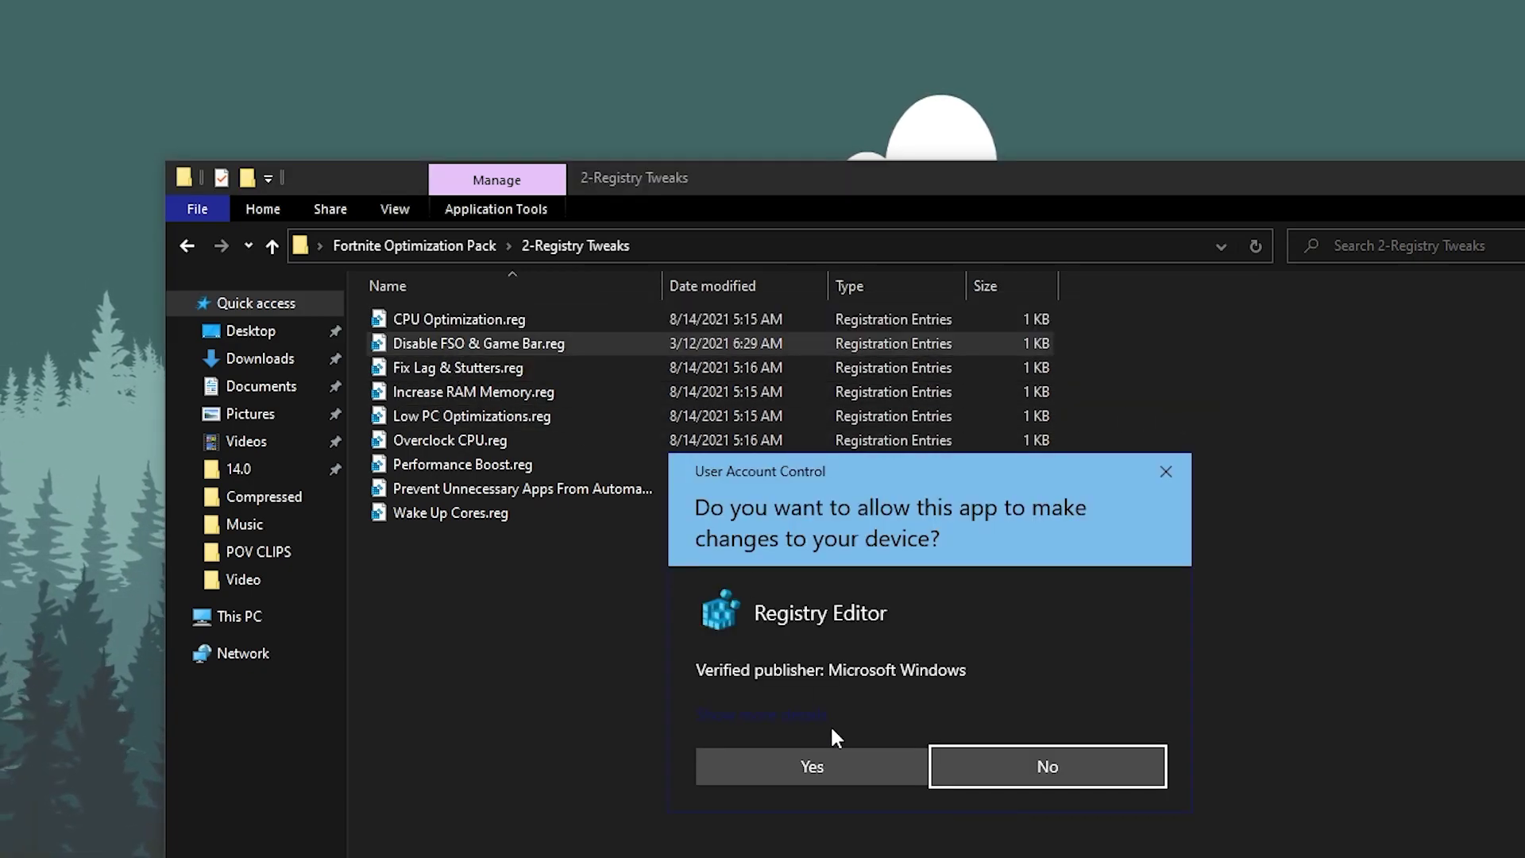
left_click(802, 758)
left_click(1077, 450)
left_click(1159, 432)
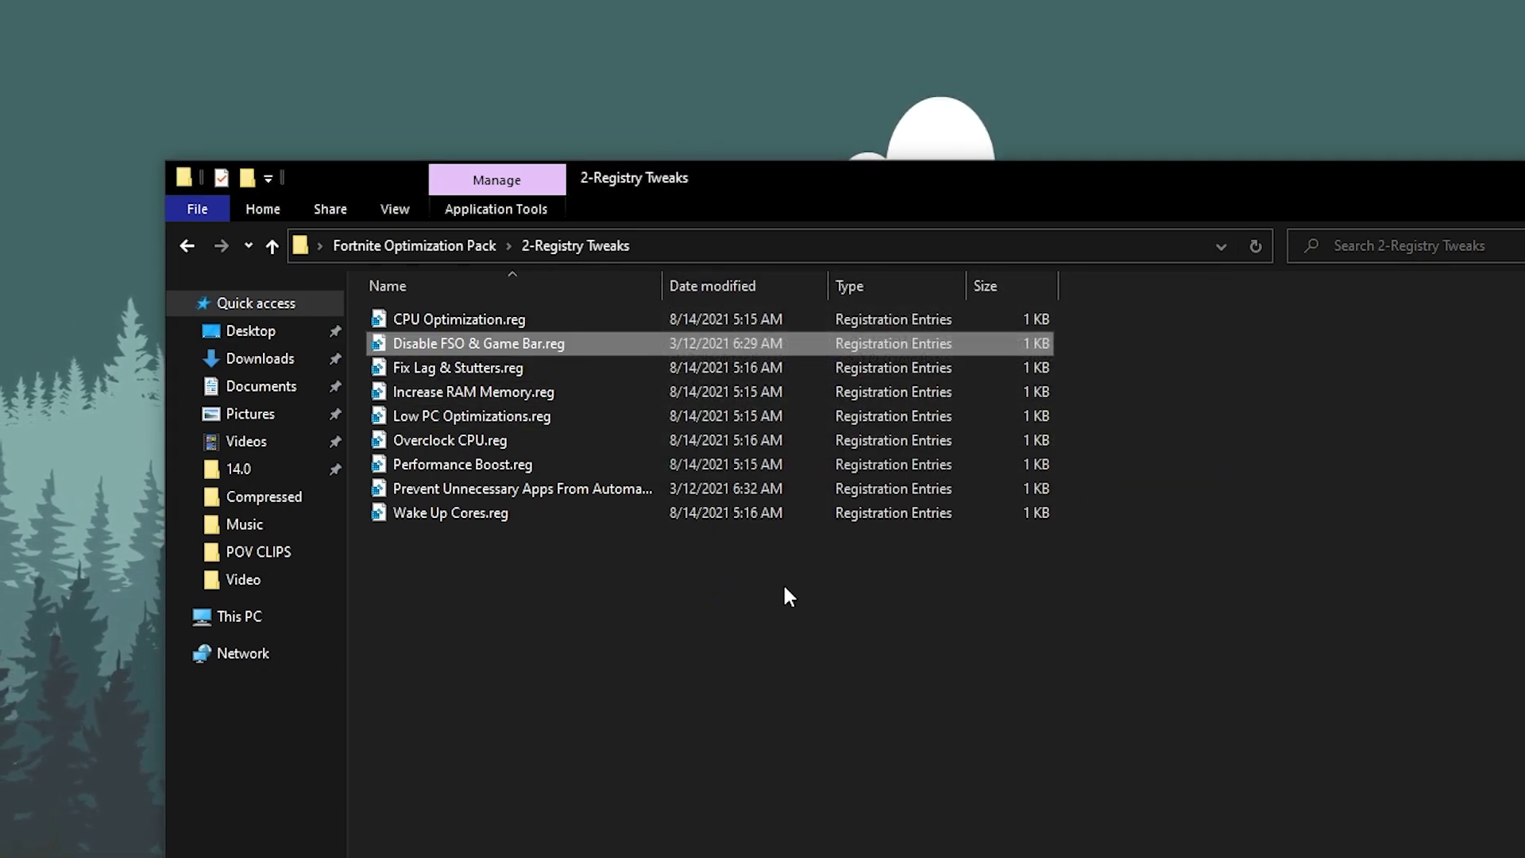
left_click_drag(597, 631, 429, 316)
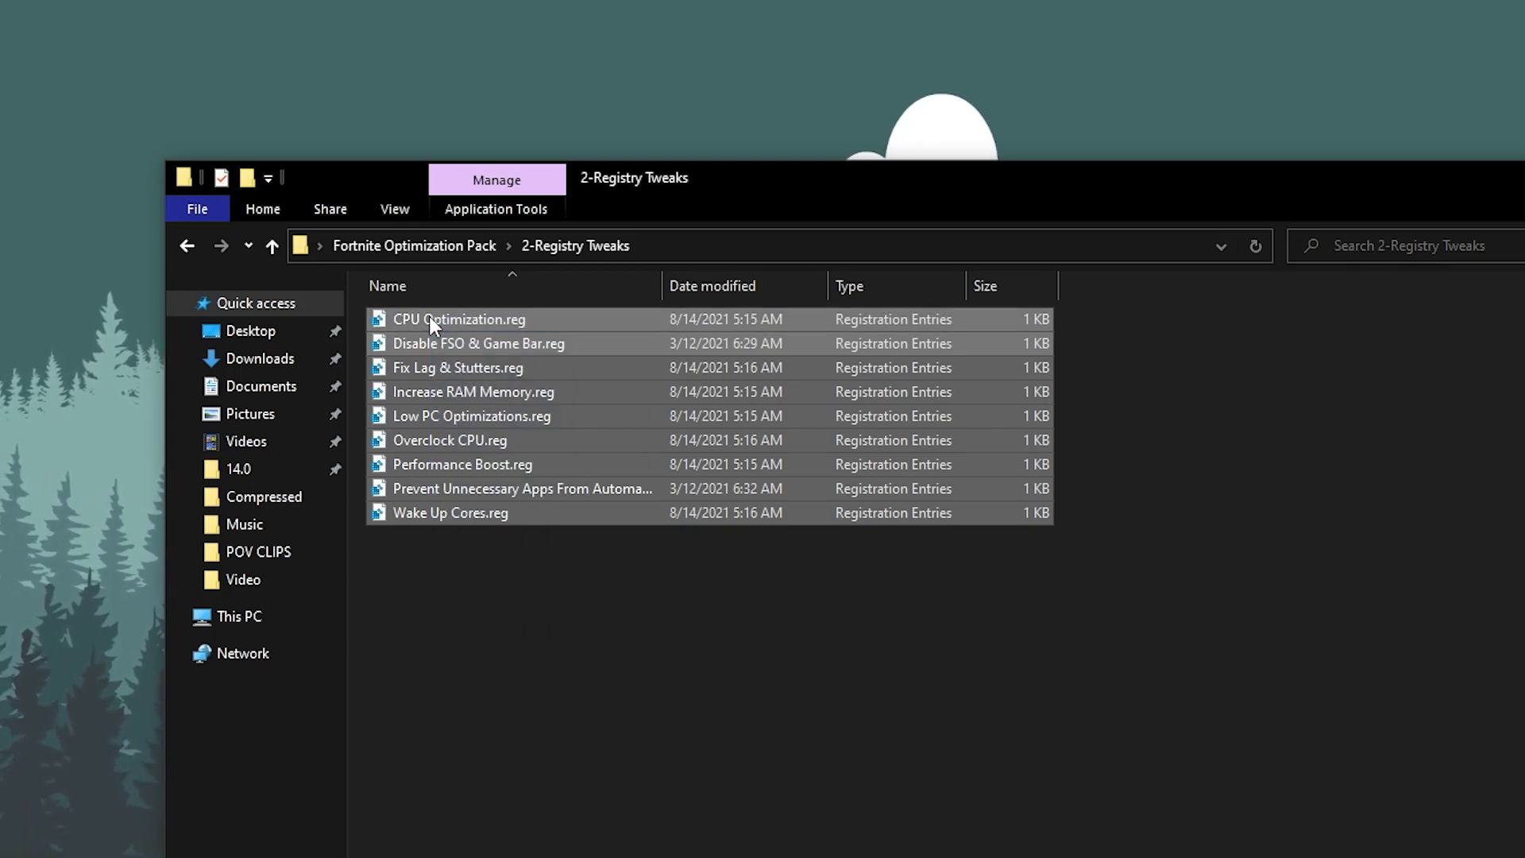
Step: Merge 16GB Ram.reg from 3 - RAM Optimization into the registry, then return to the pack folder
left_click(409, 243)
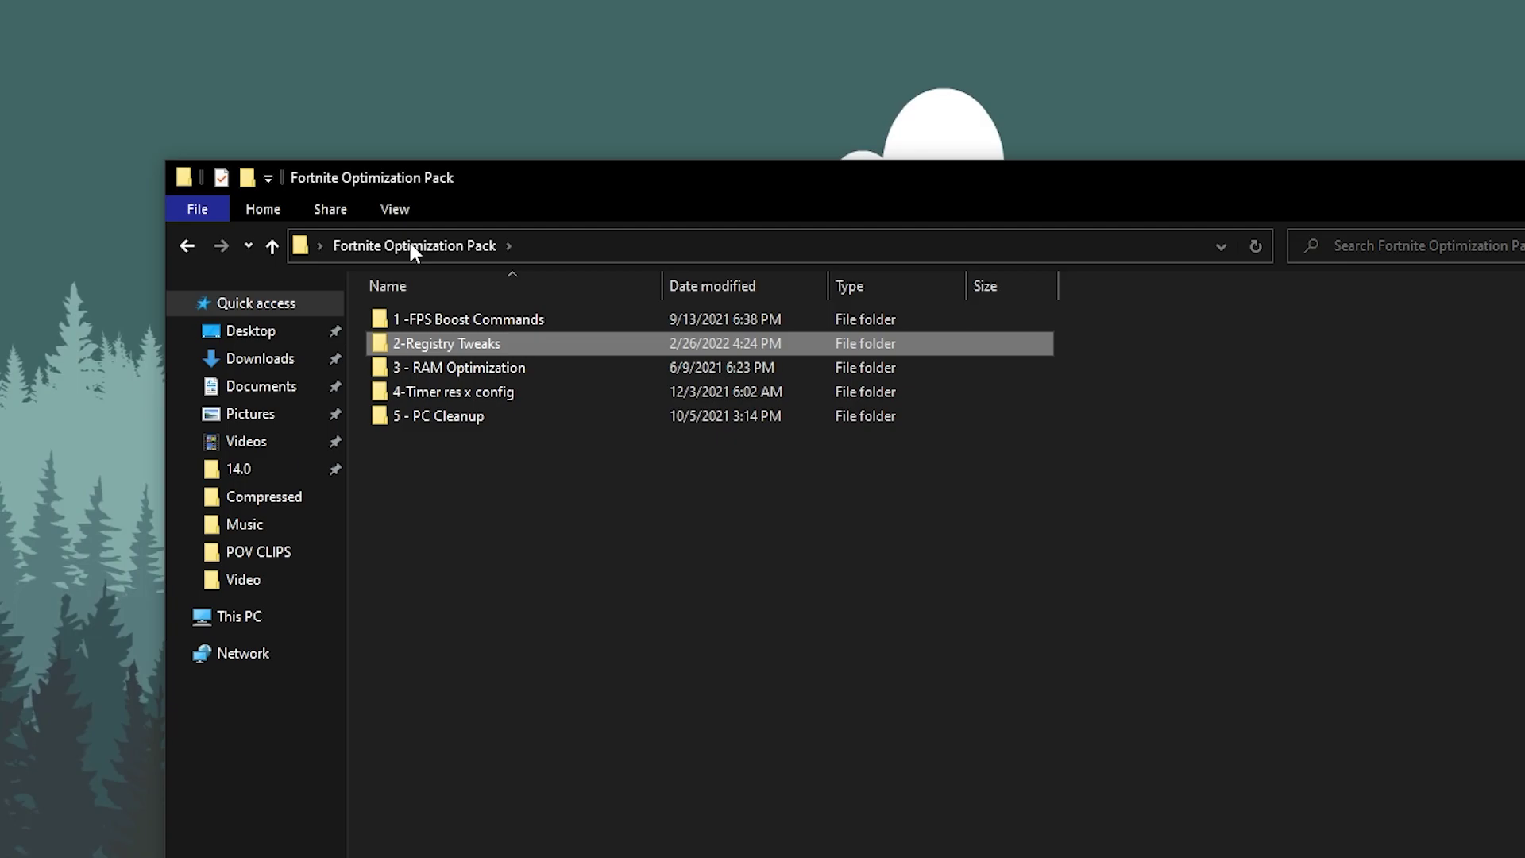
double_click(440, 367)
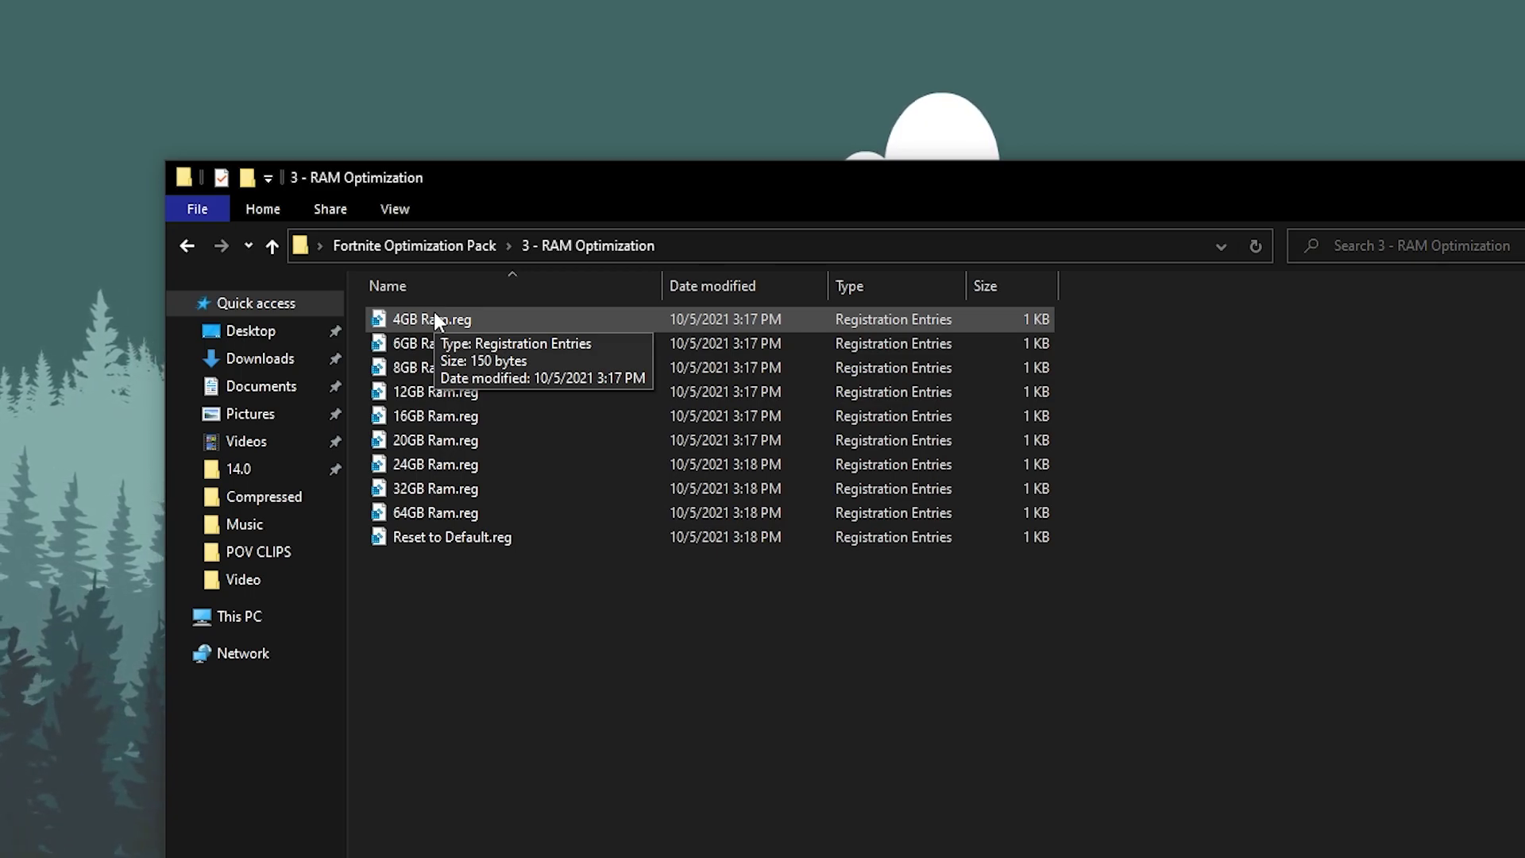
left_click(441, 419)
double_click(441, 418)
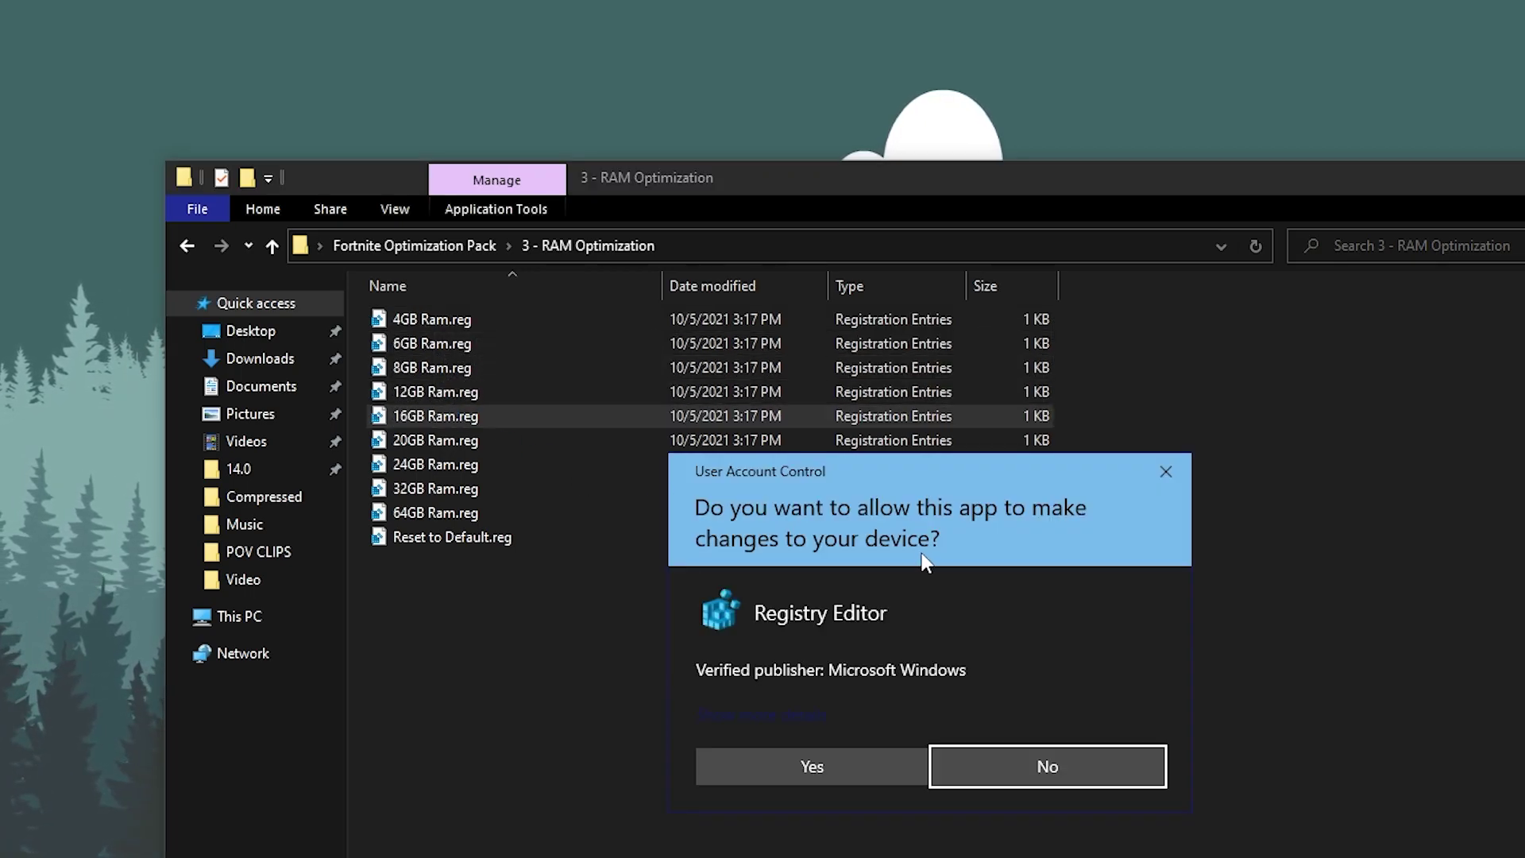
left_click(782, 774)
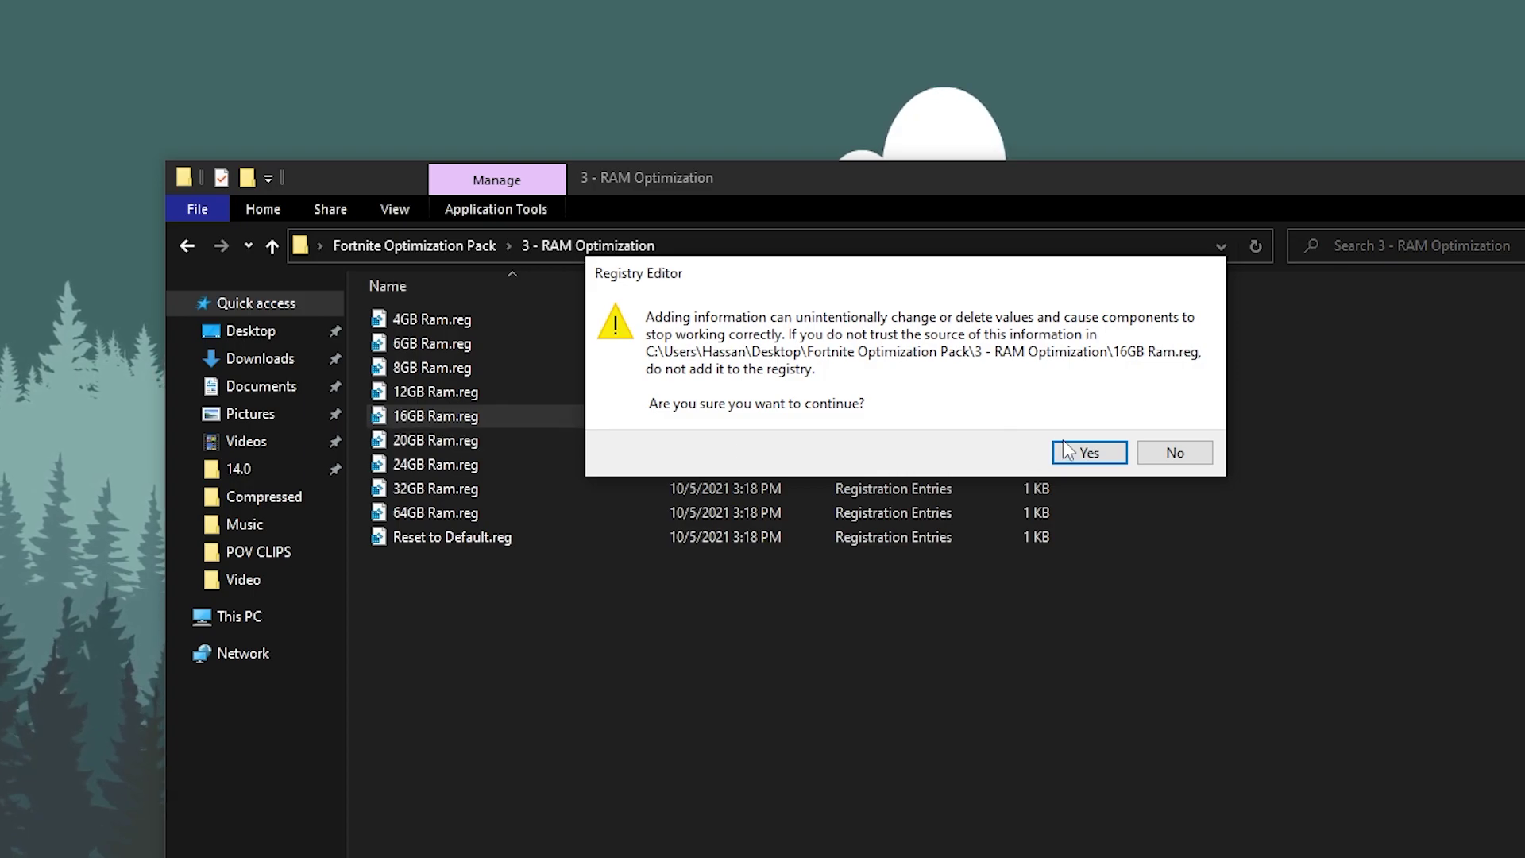
left_click(1085, 449)
left_click(1169, 416)
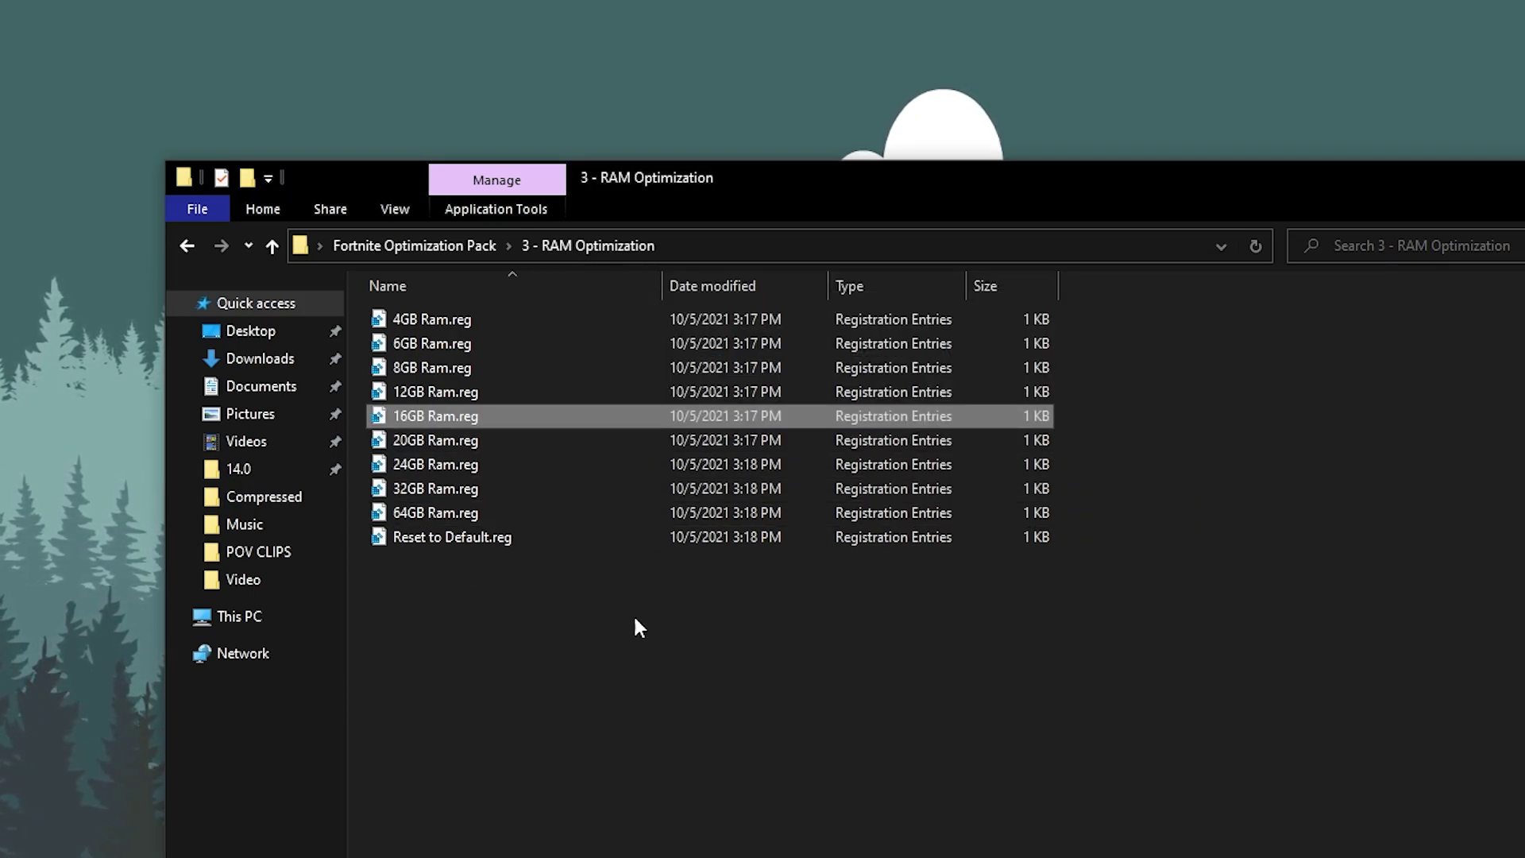
left_click(383, 245)
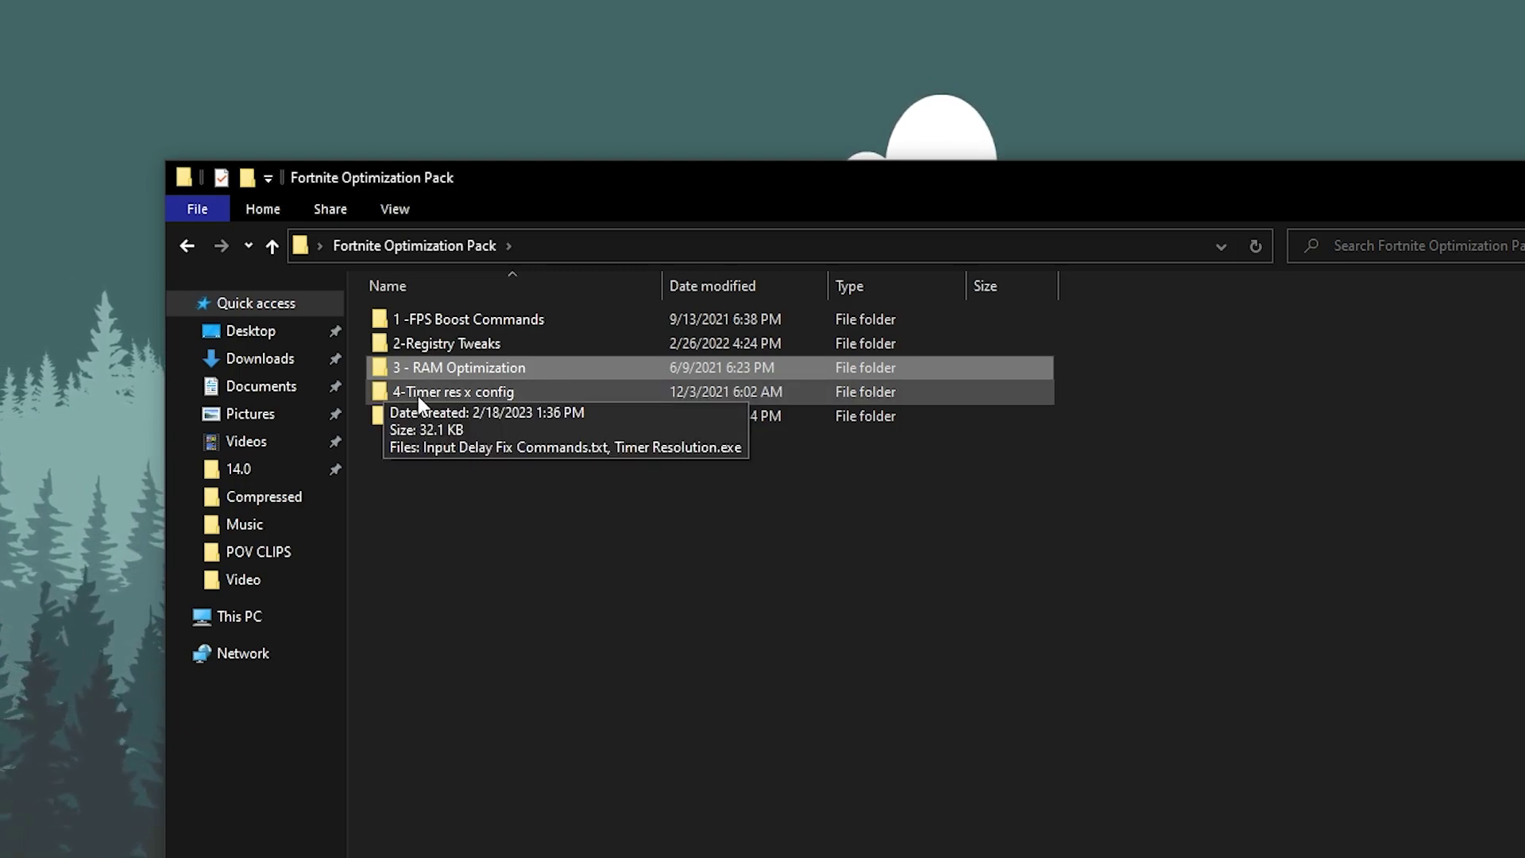
Step: Move Timer Resolution.exe from 4-Timer res x config to the desktop, launch it, and set 0.500 ms
double_click(551, 394)
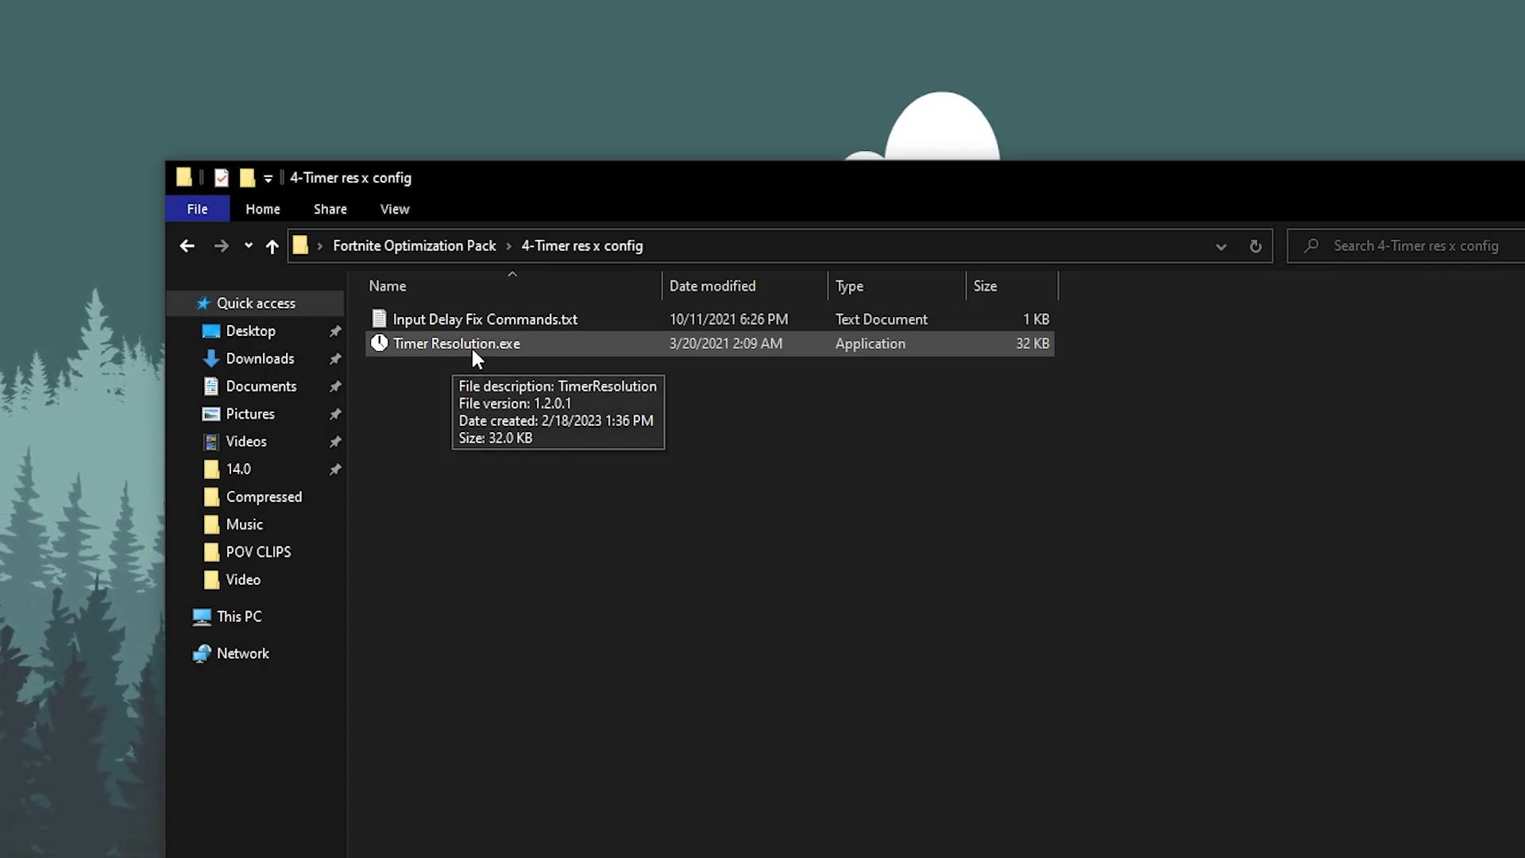
left_click_drag(484, 343, 48, 344)
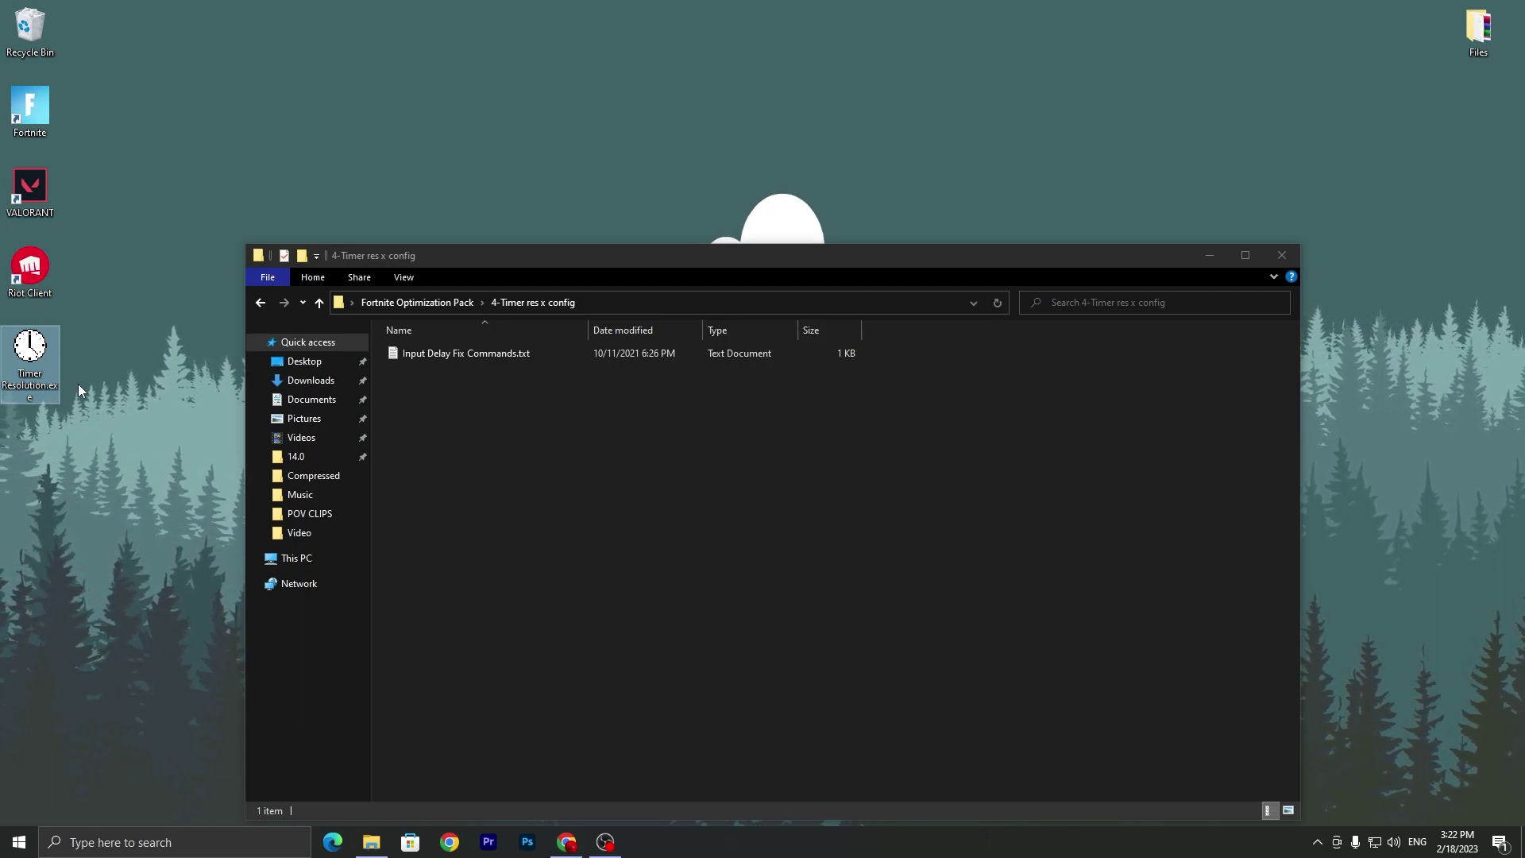
double_click(31, 353)
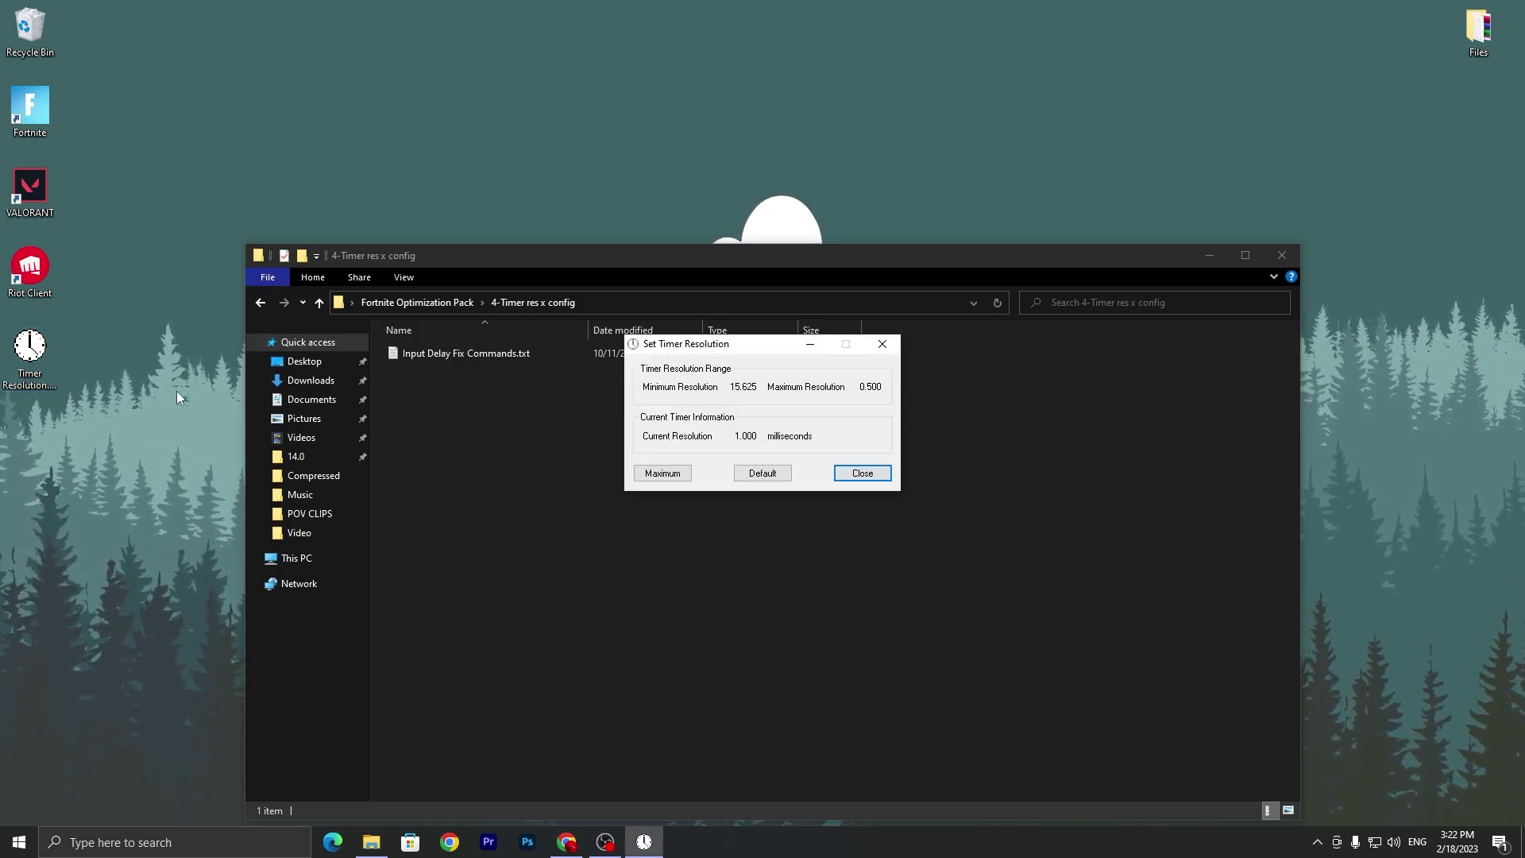
left_click(662, 473)
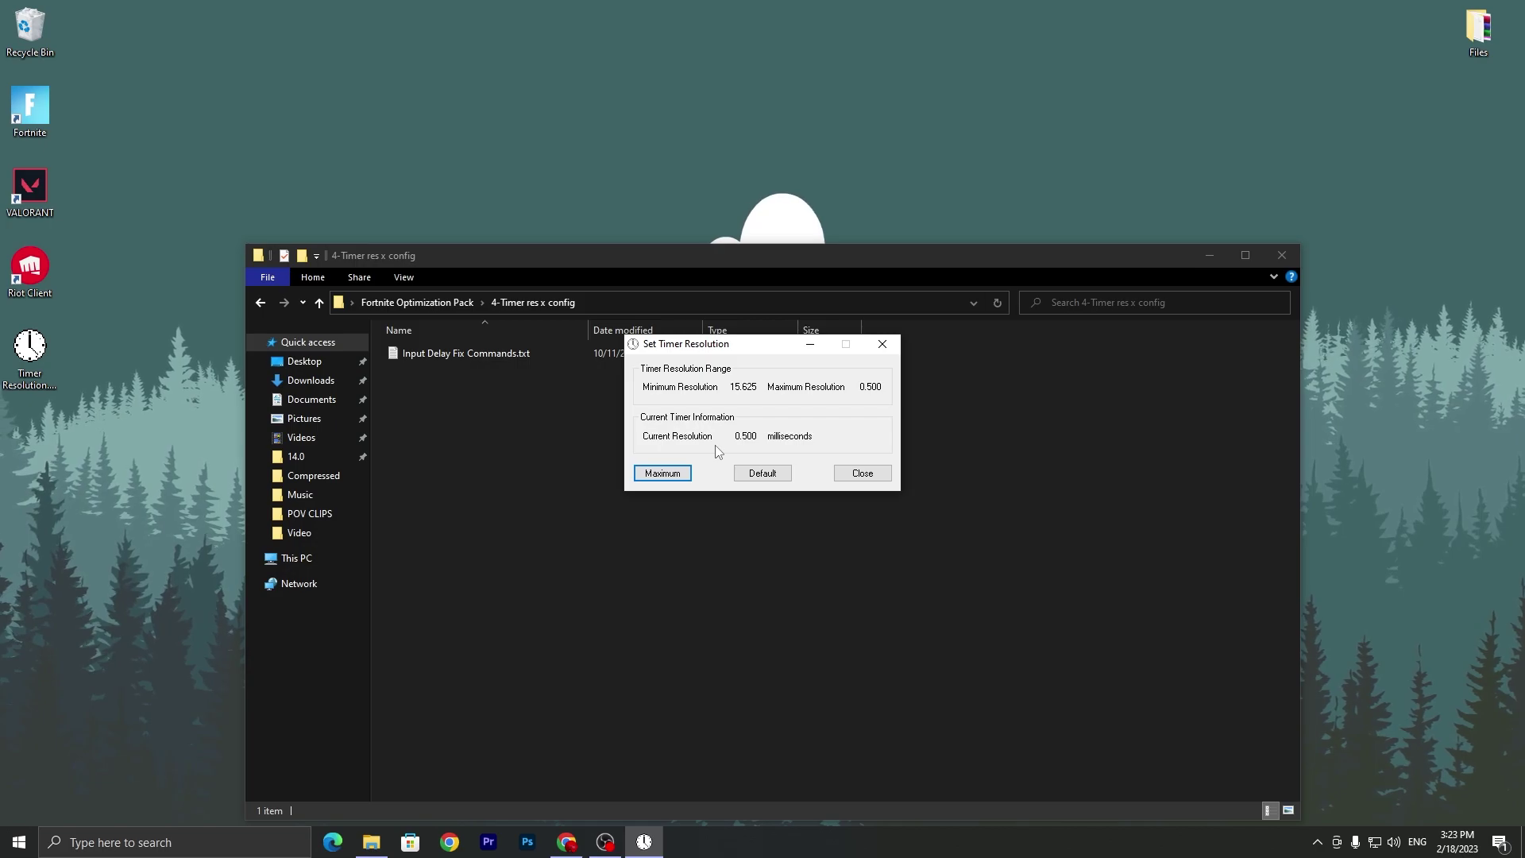
Step: Open Input Delay Fix Commands.txt in Notepad and select its three bcdedit command lines
double_click(434, 359)
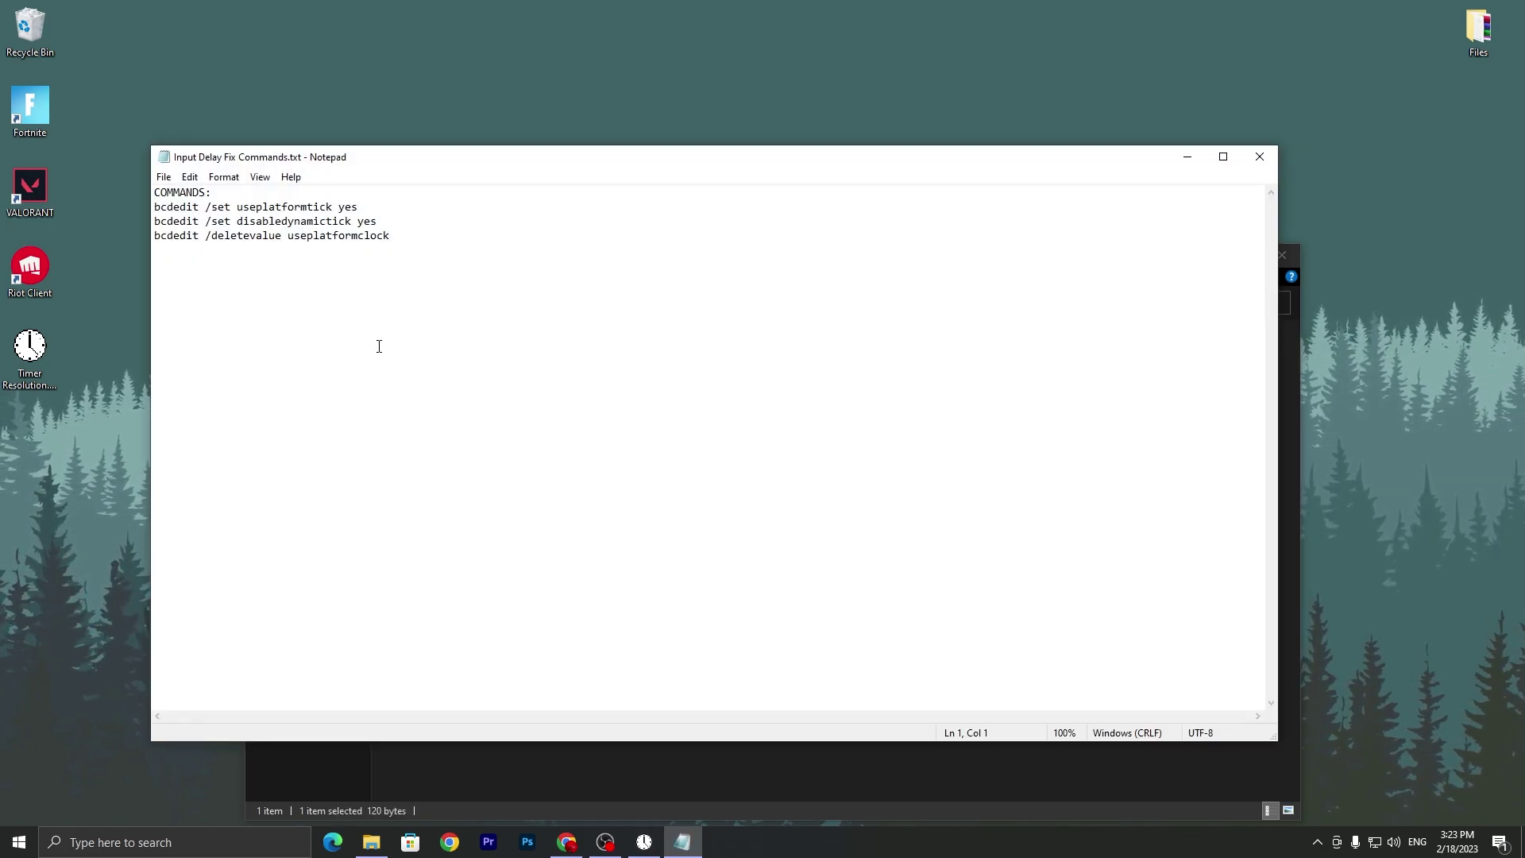
left_click_drag(355, 157, 542, 155)
left_click_drag(579, 234, 342, 205)
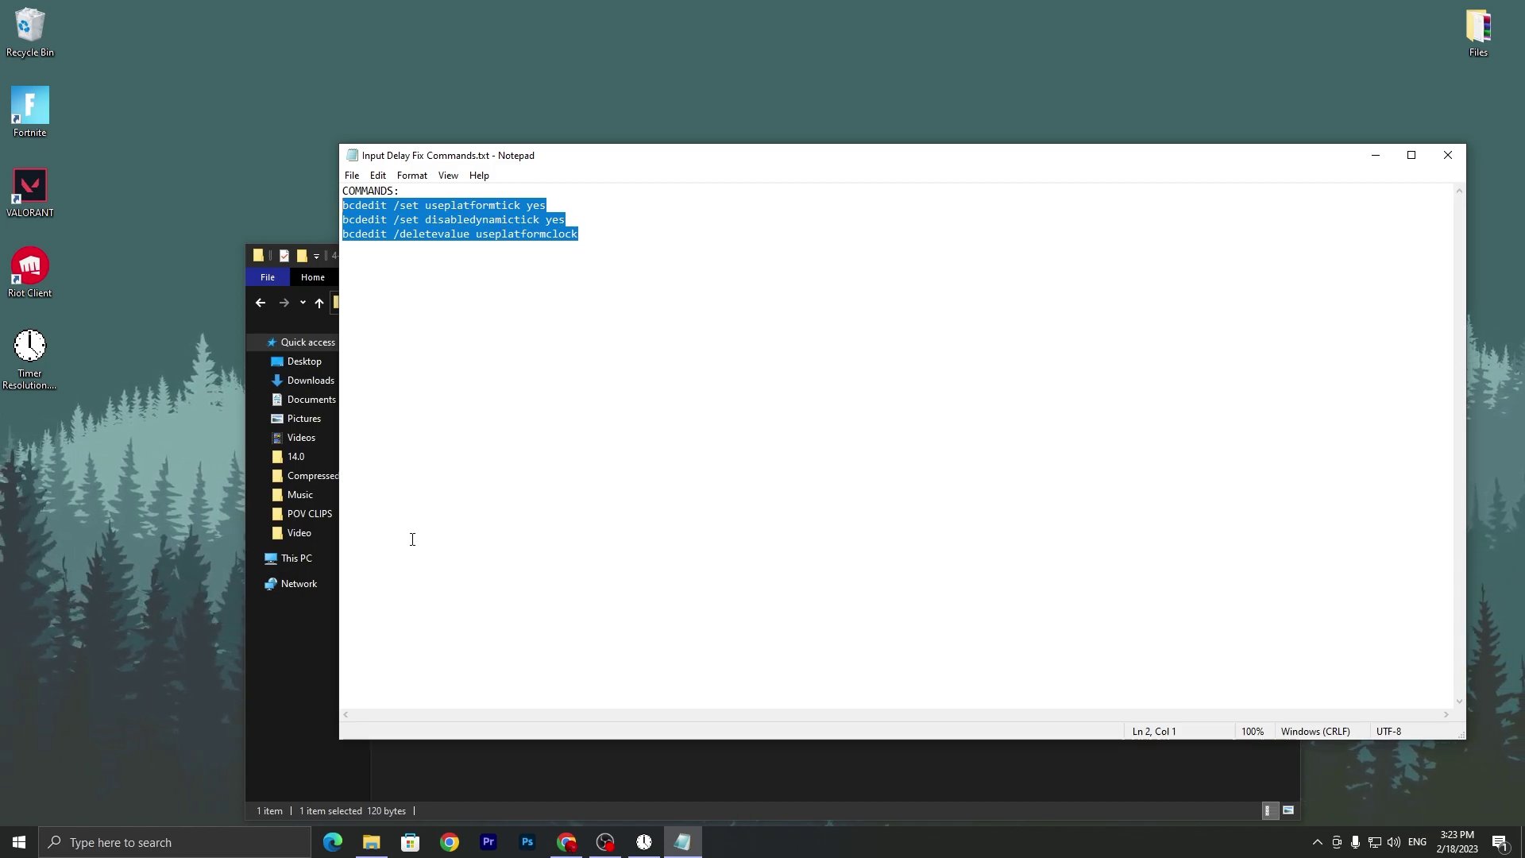
Step: Launch an elevated Command Prompt, close it and Notepad, and return to the pack folder
left_click(119, 841)
type("cmd")
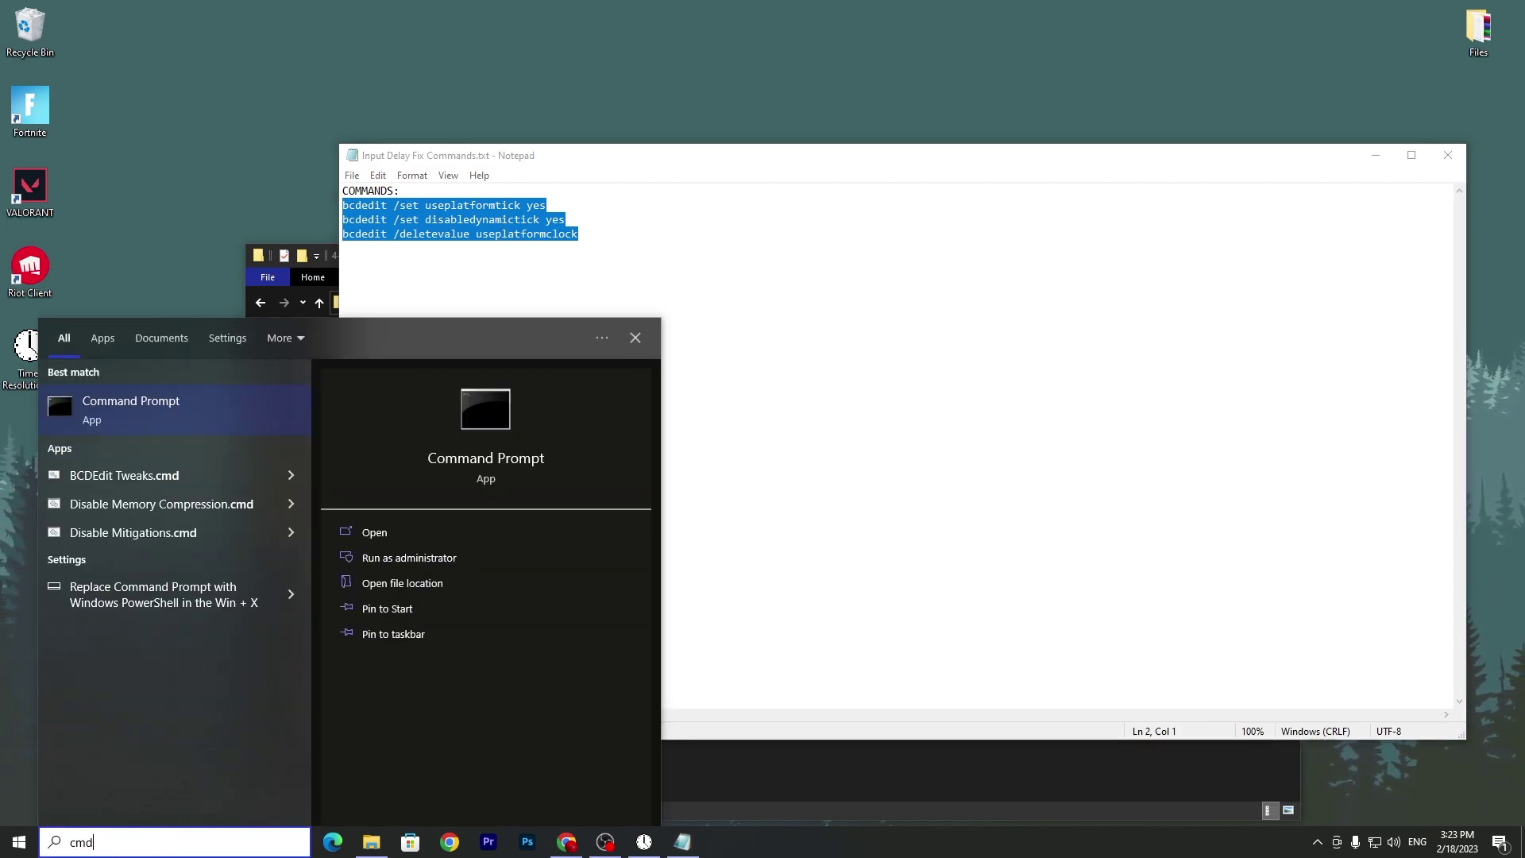
left_click(389, 558)
left_click(707, 520)
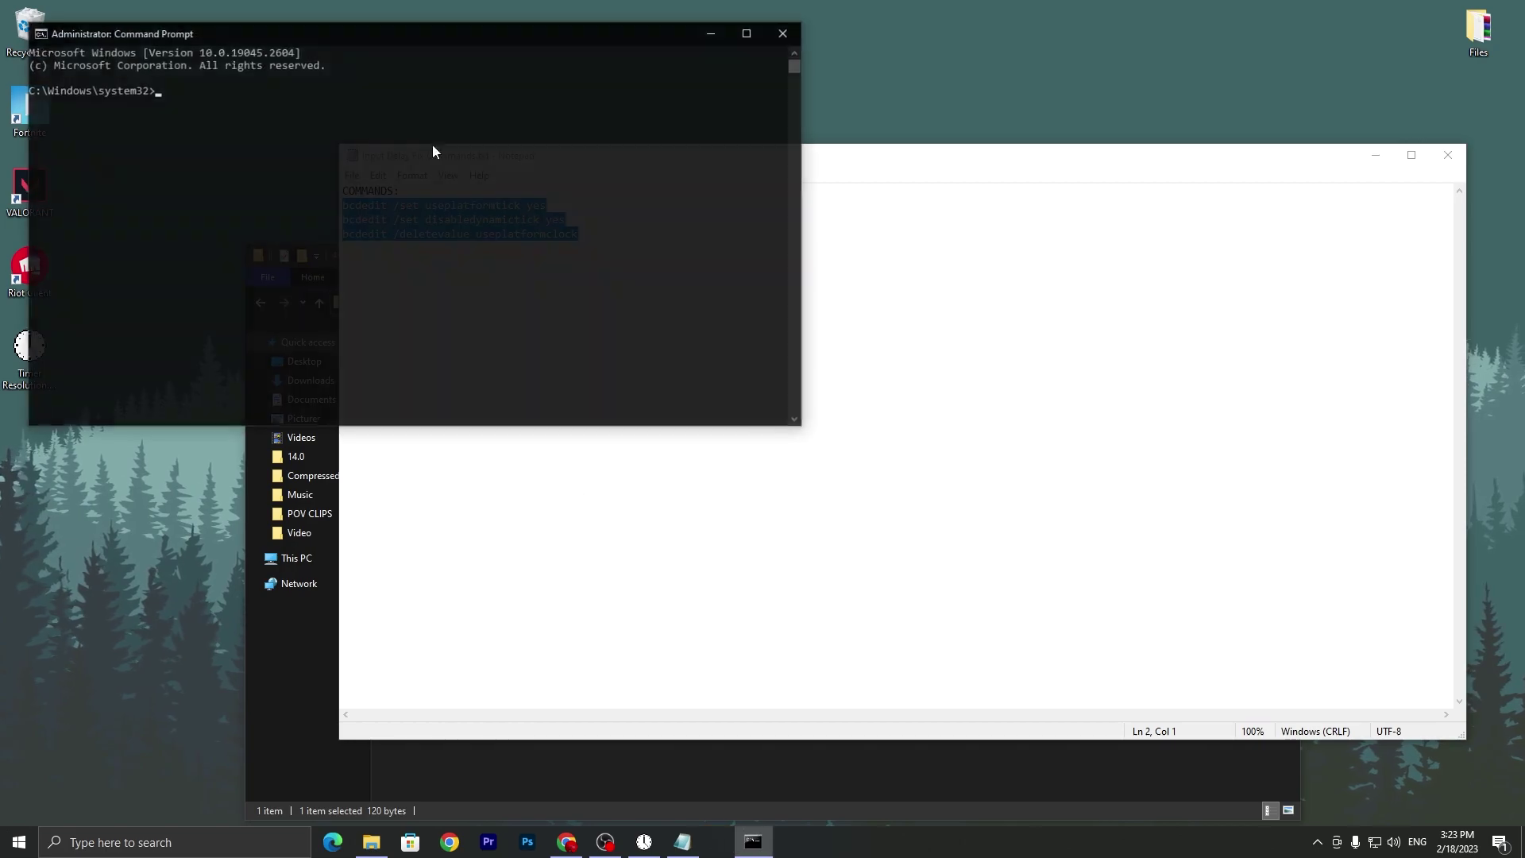
left_click(785, 33)
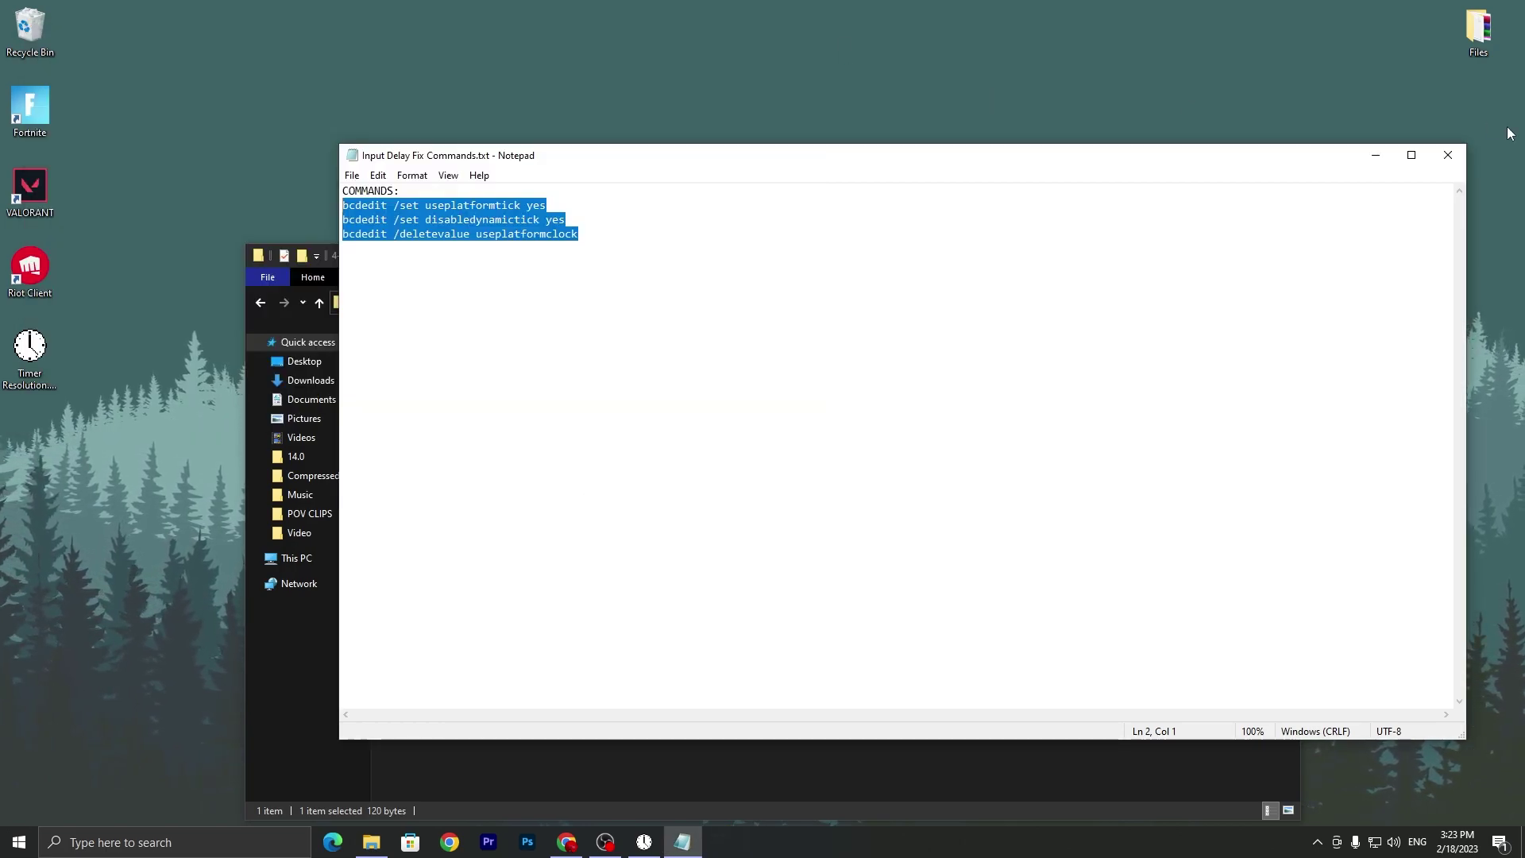
left_click(1447, 154)
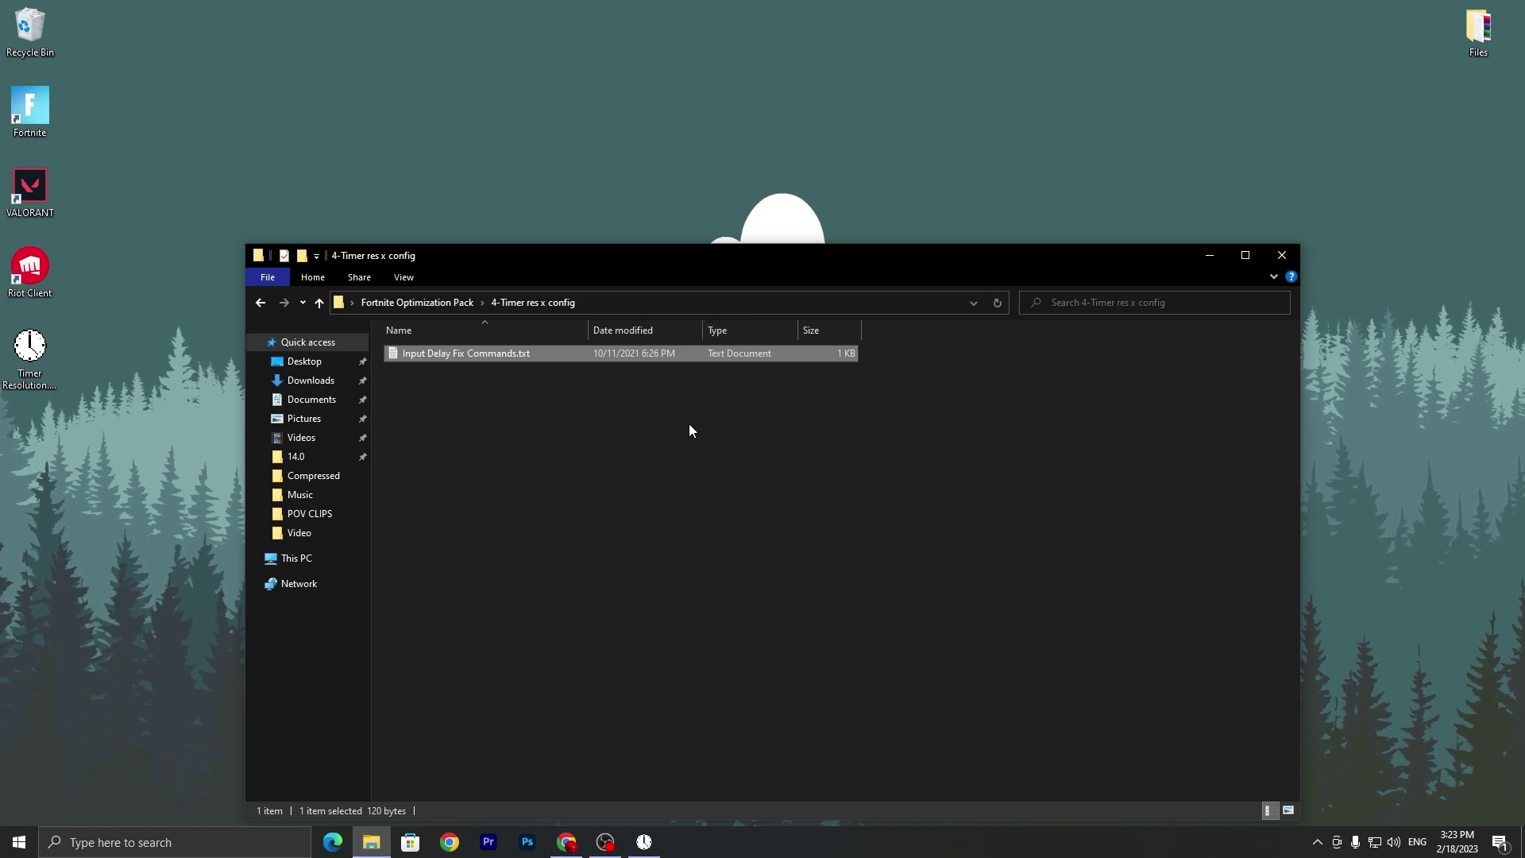
key("alt+Up")
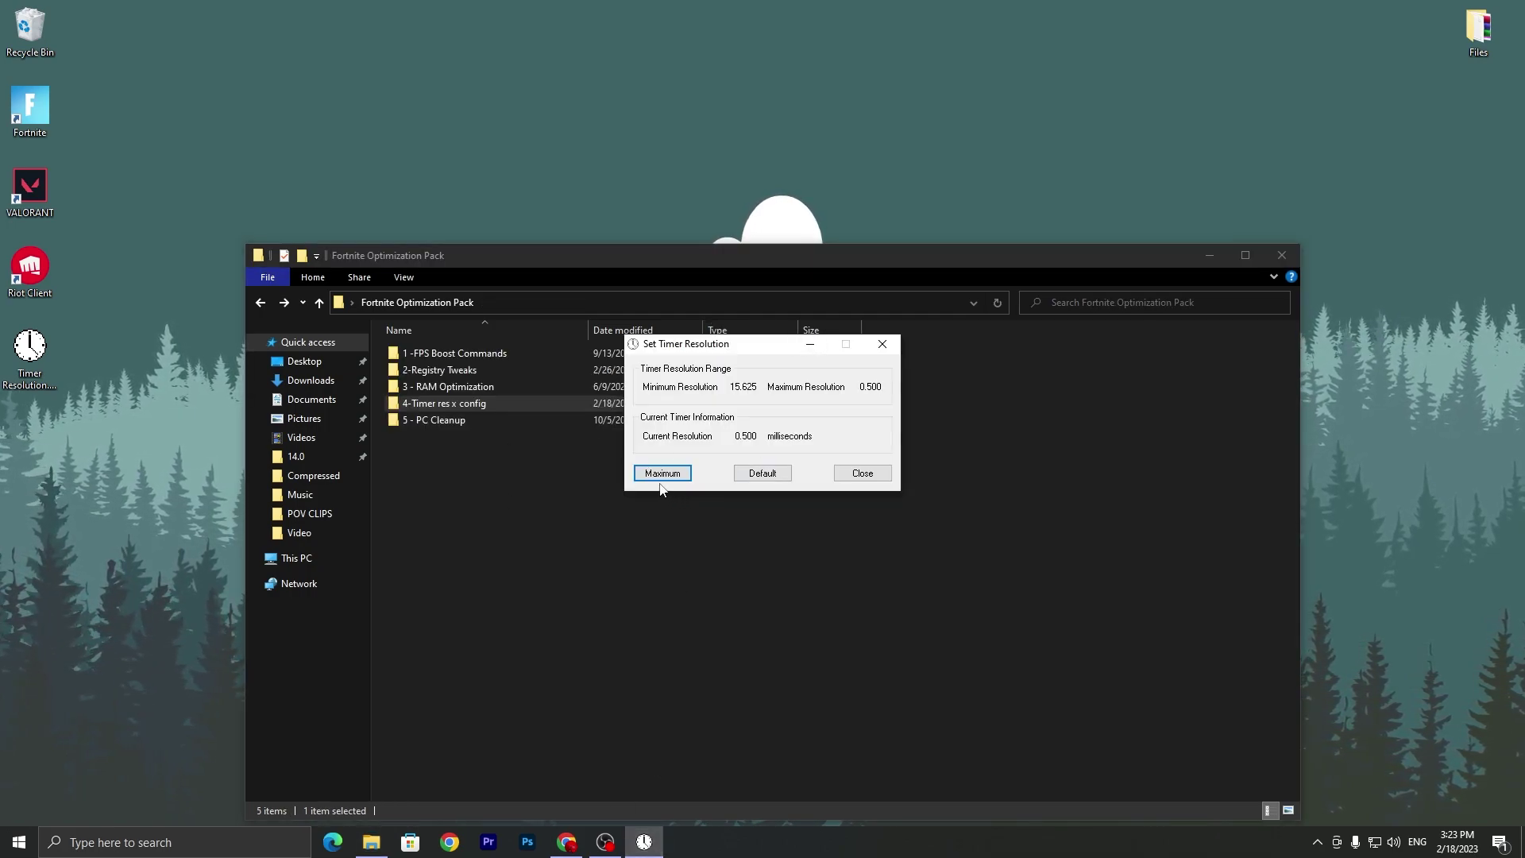
Step: Minimize Timer Resolution, then run Increase System Responsiveness.bat and Lower Input Delay.bat in 5 - PC Cleanup
left_click(810, 343)
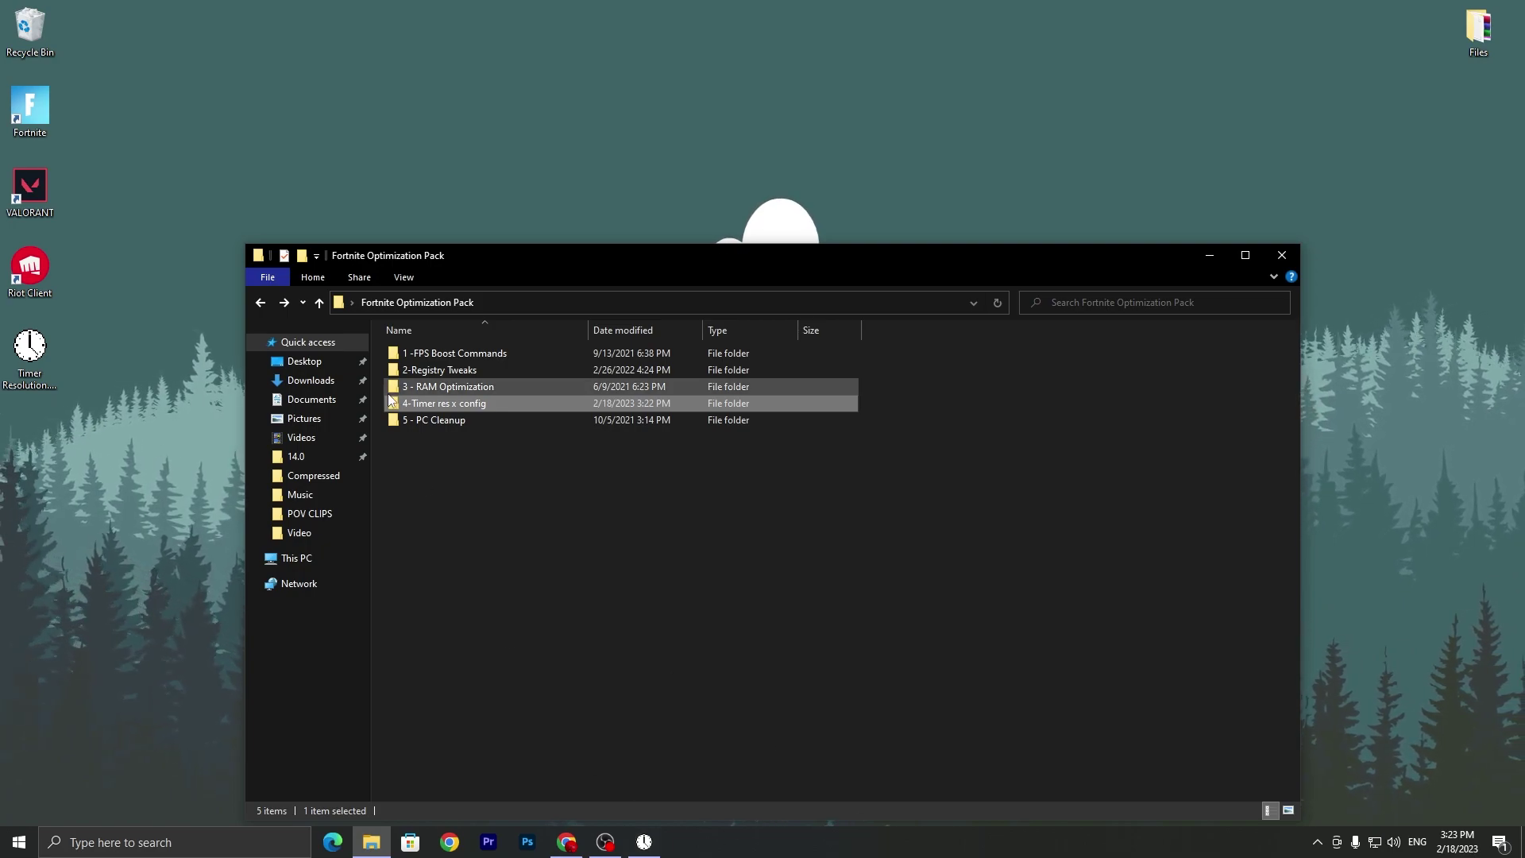
double_click(467, 420)
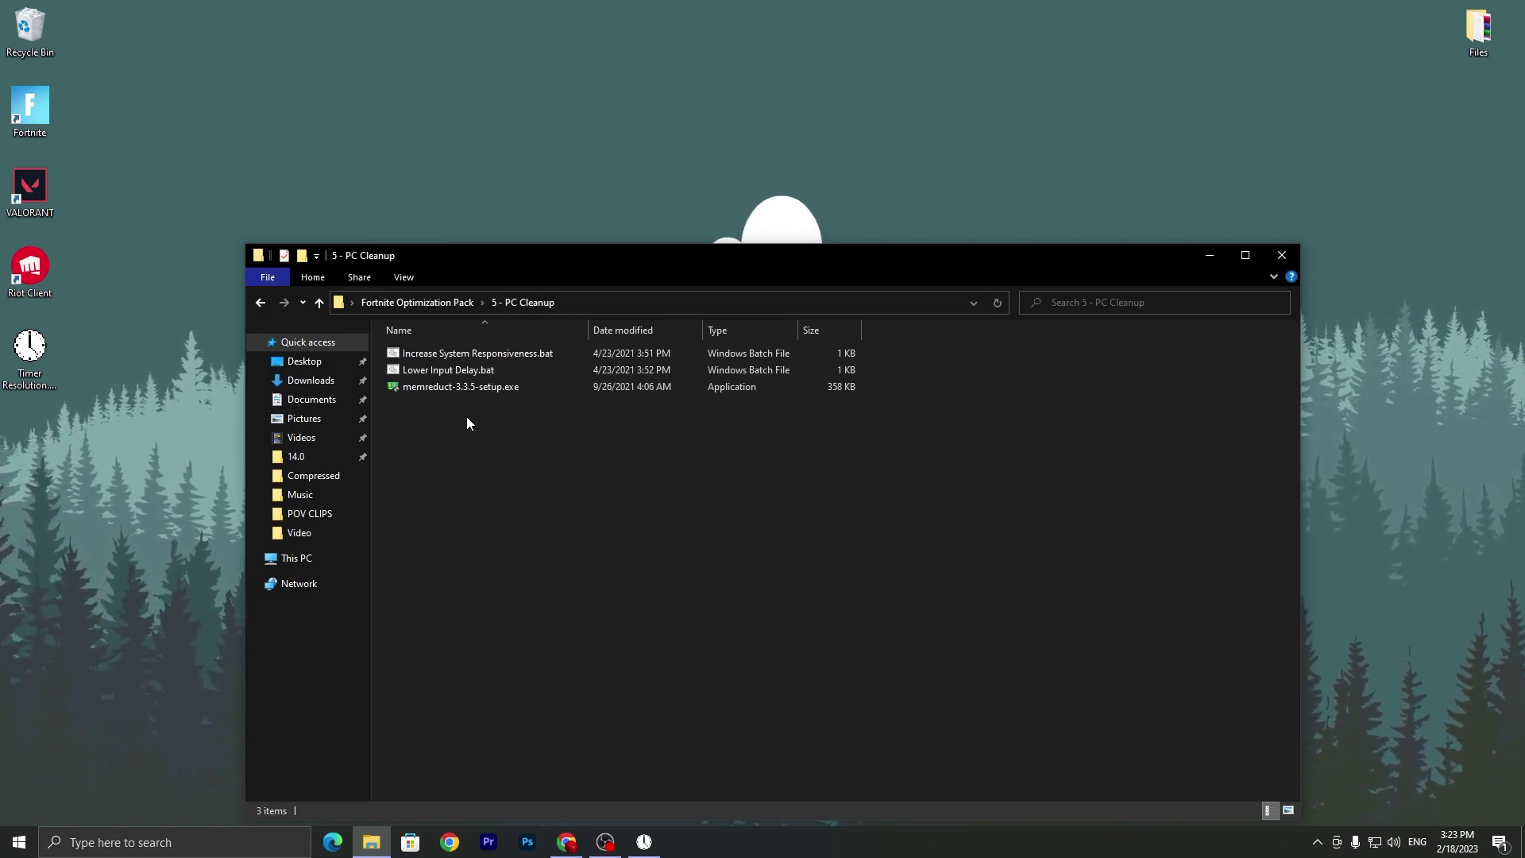
double_click(429, 354)
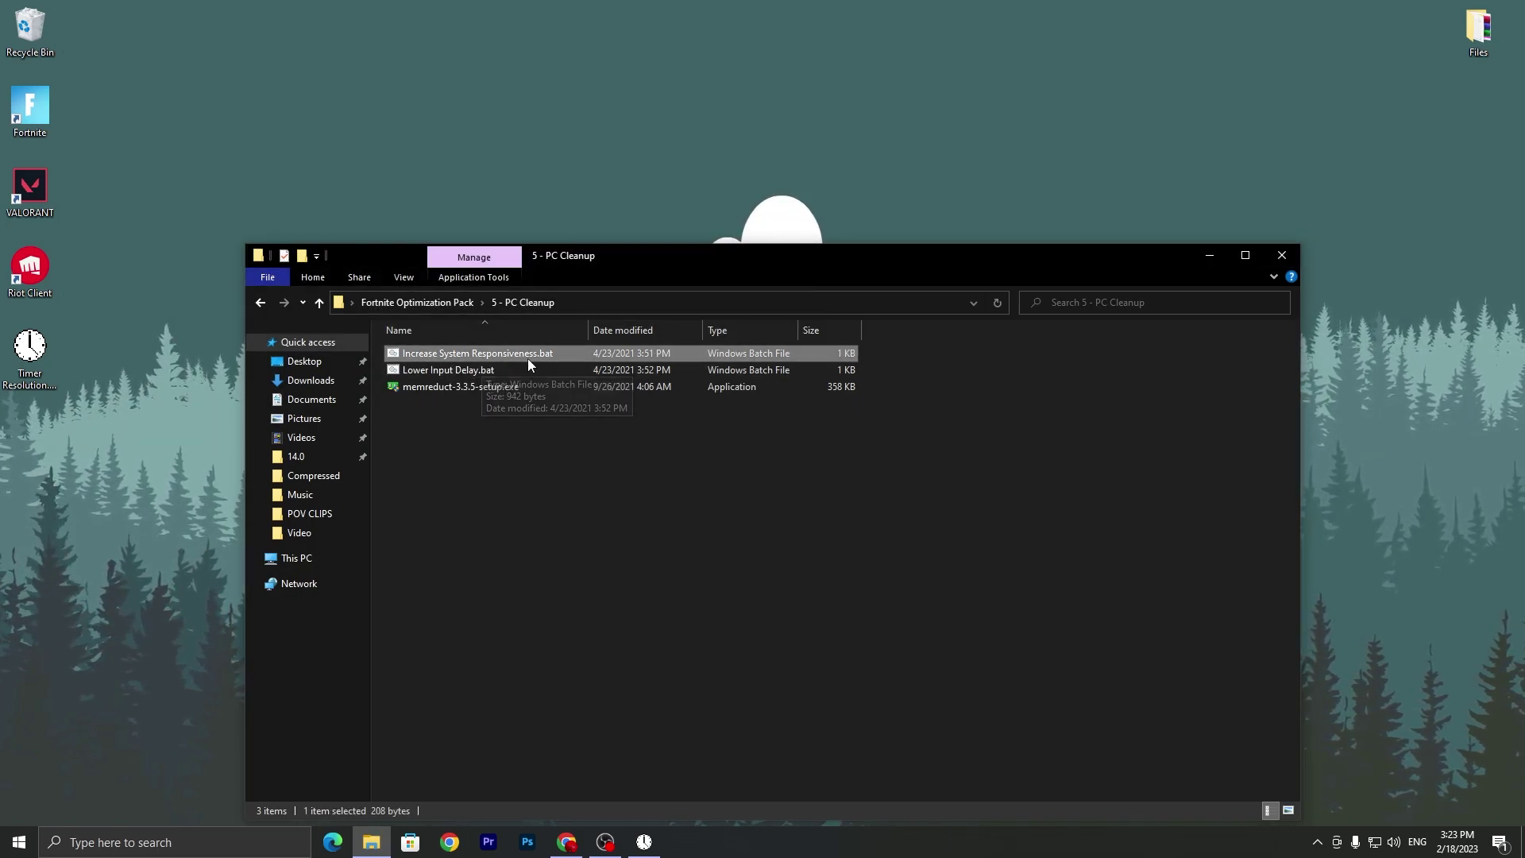
double_click(449, 371)
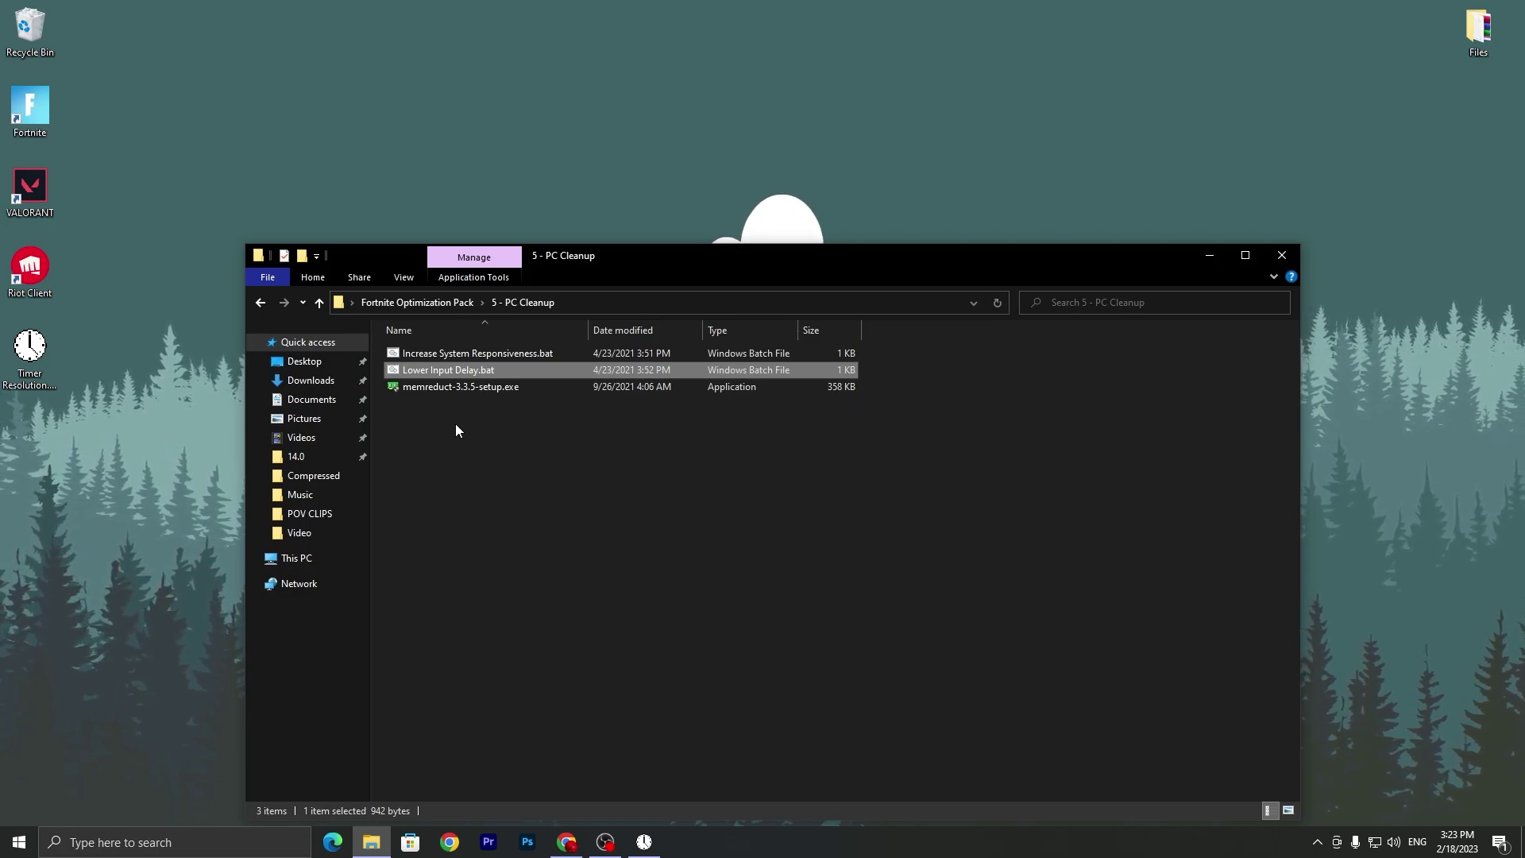
Step: Run memreduct-3.3.5-setup.exe and install Mem Reduct 3.3.5 with the license accepted and the default location
double_click(458, 389)
left_click(673, 672)
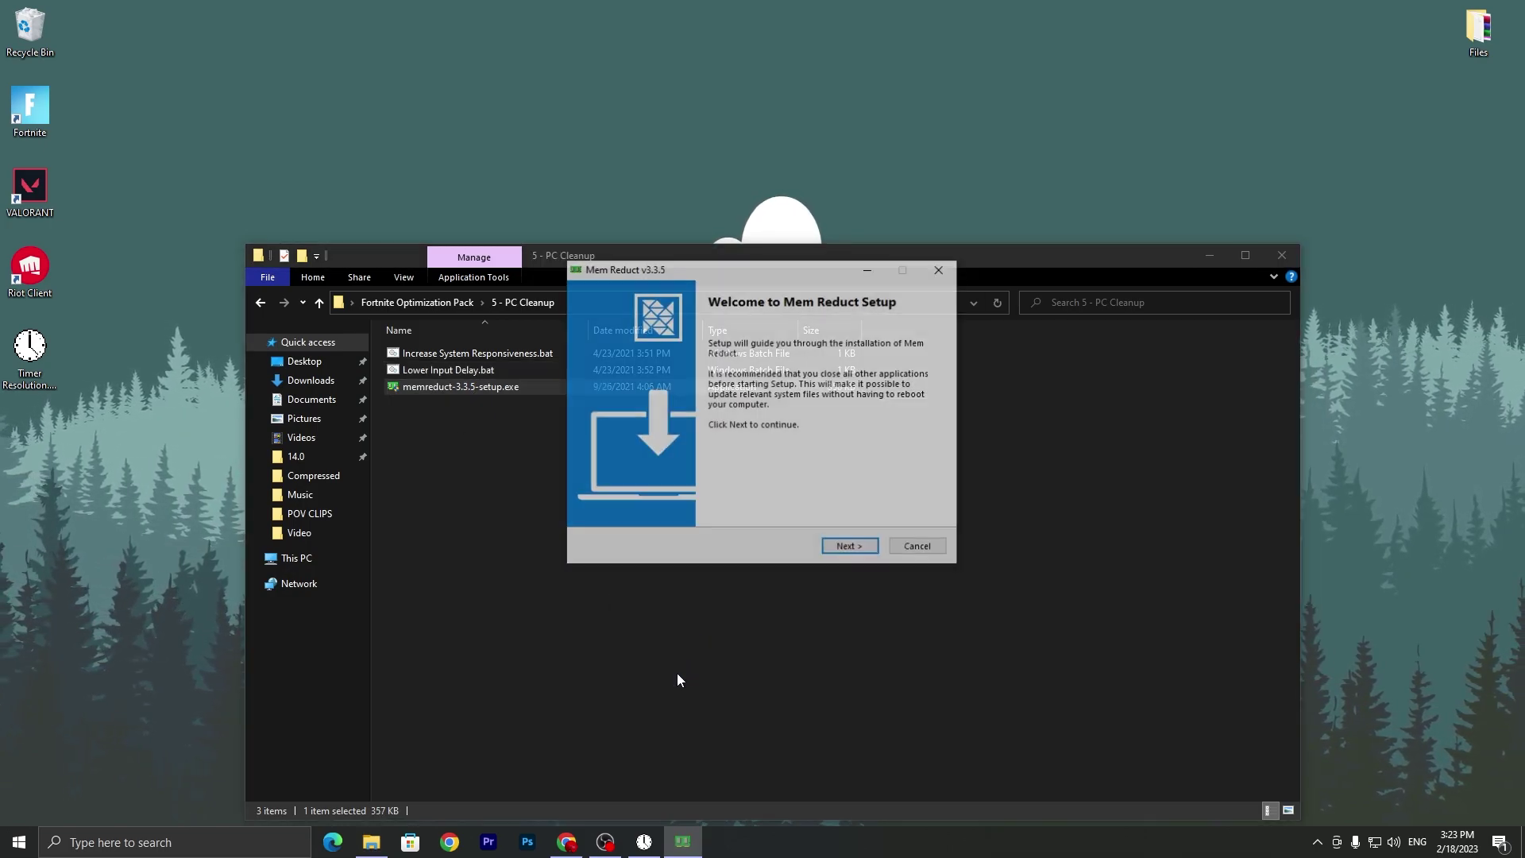
left_click(843, 548)
left_click(843, 548)
left_click(847, 548)
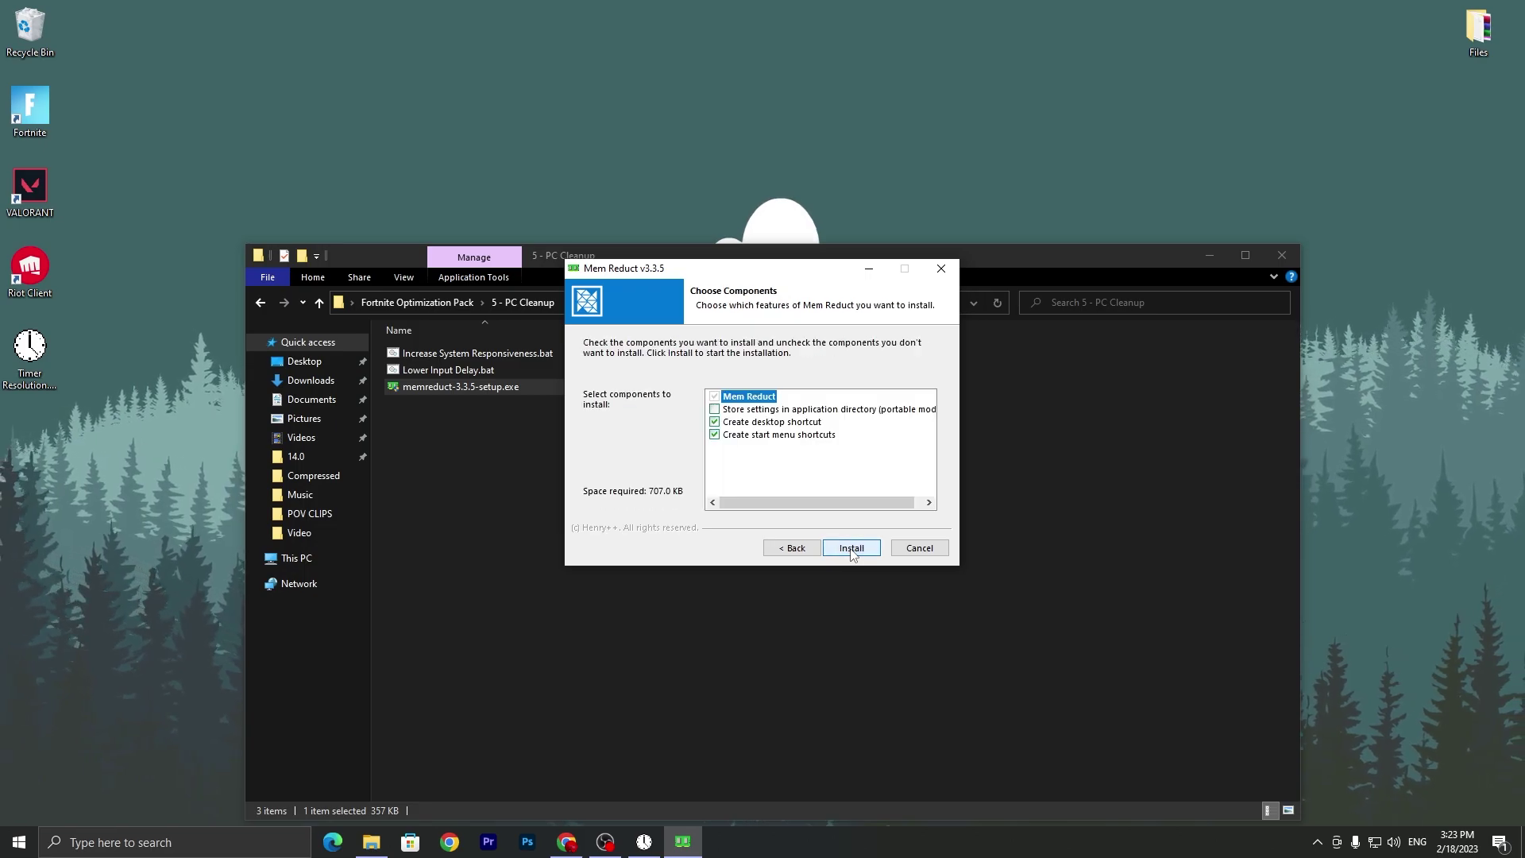
left_click(847, 548)
Step: Close File Explorer and finish setup with Run Mem Reduct checked so it launches
left_click(1281, 254)
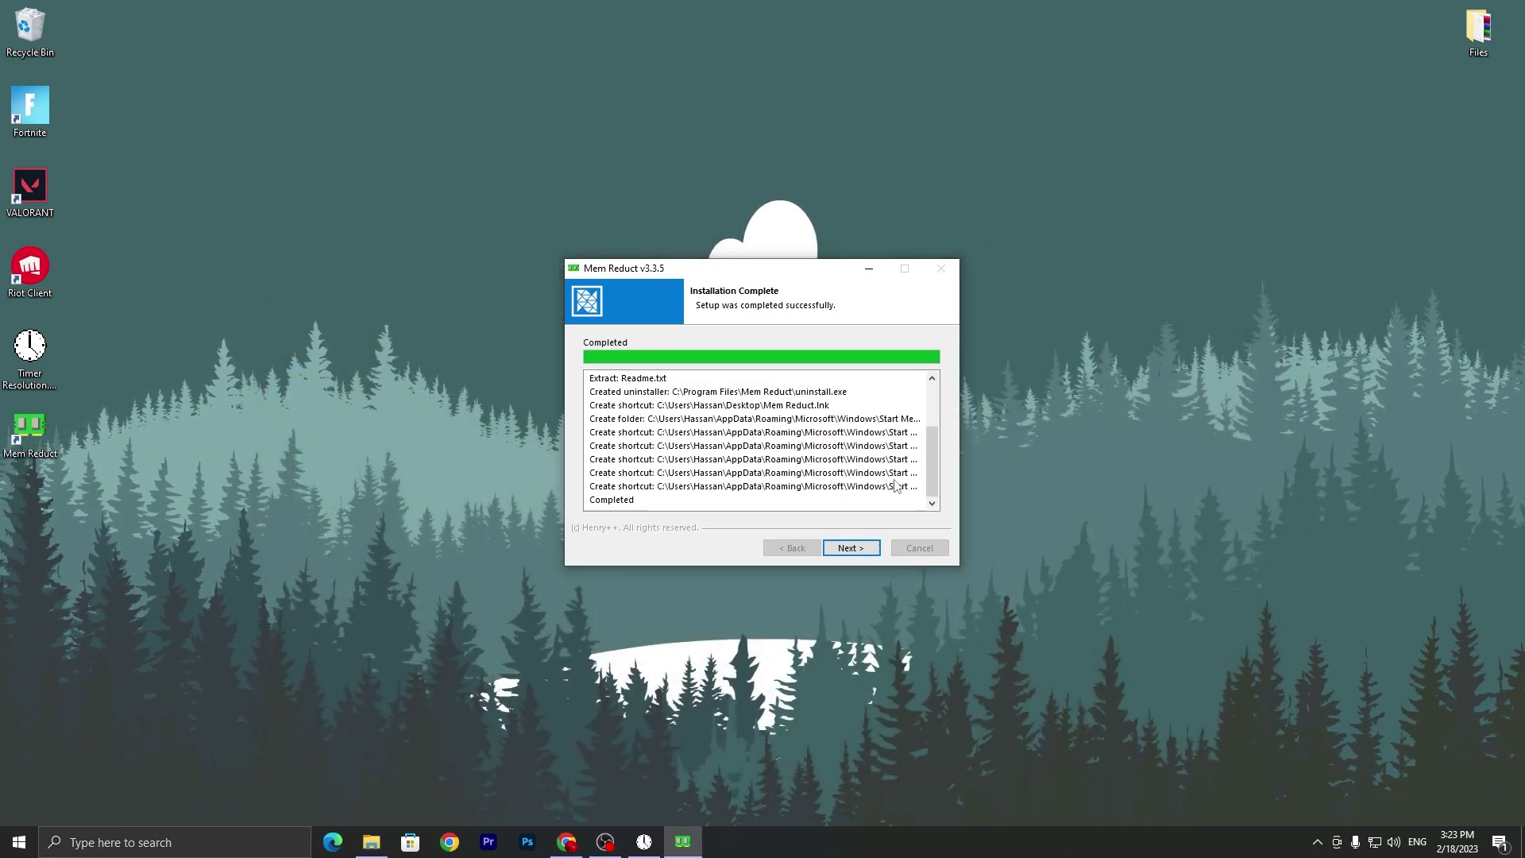
left_click(848, 548)
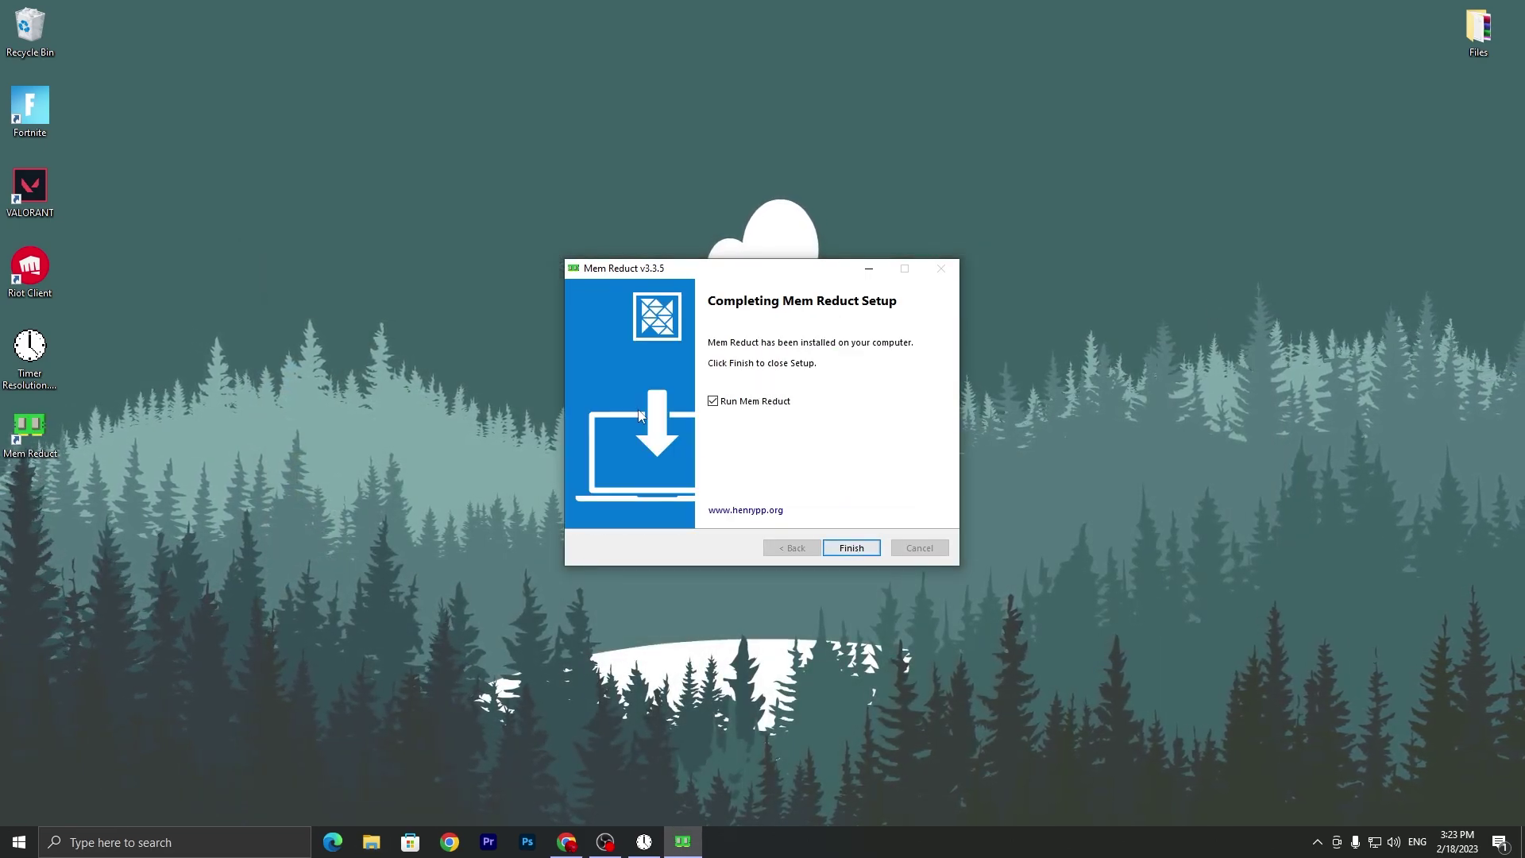
left_click(848, 547)
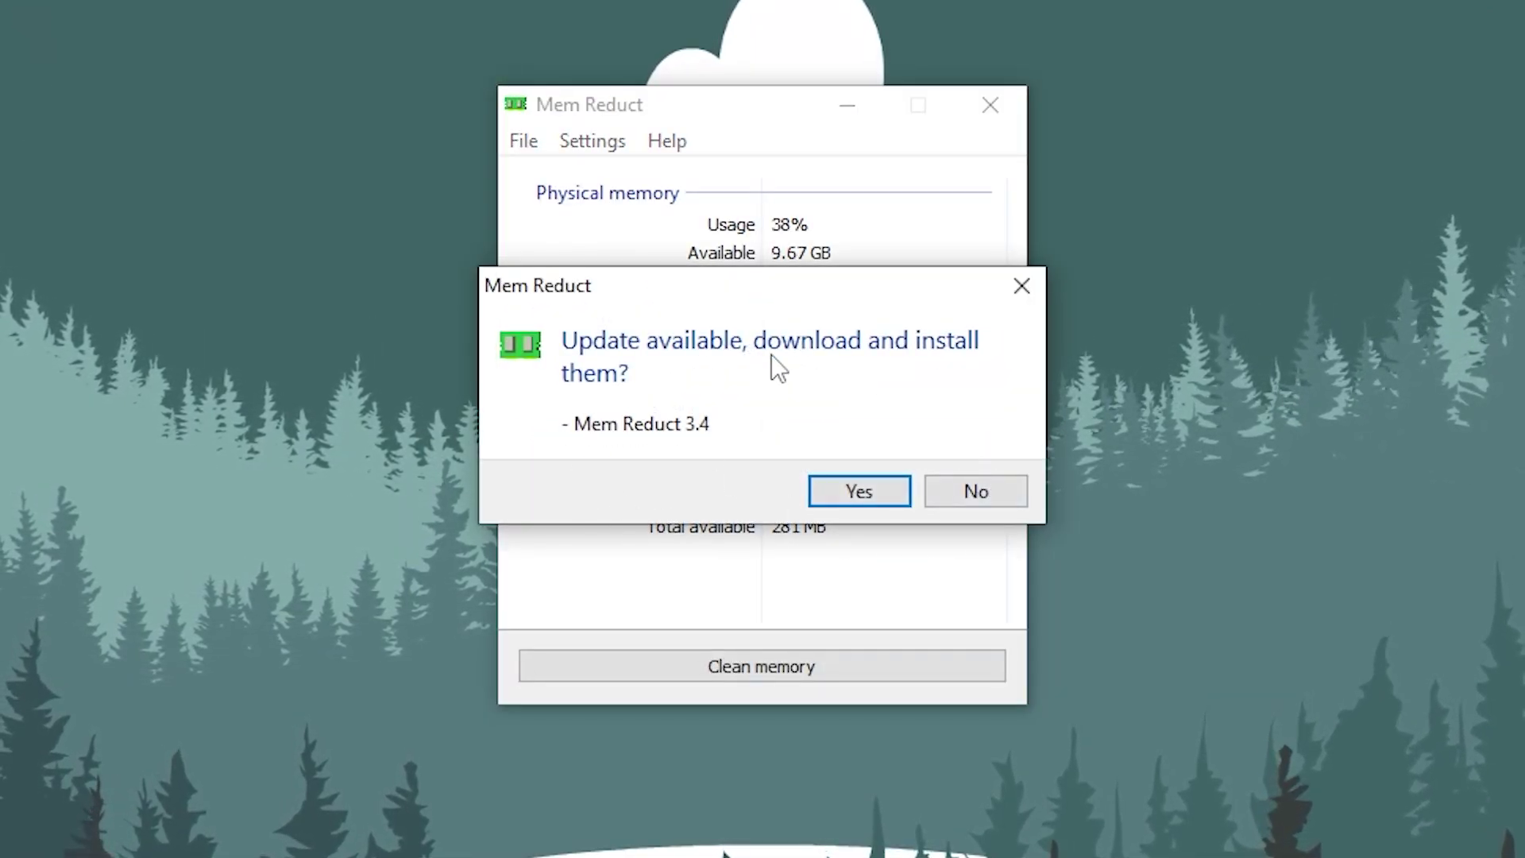
Step: Refuse the Mem Reduct 3.4 update, then clean memory with 'Do not ask again' ticked
left_click_drag(816, 298, 313, 323)
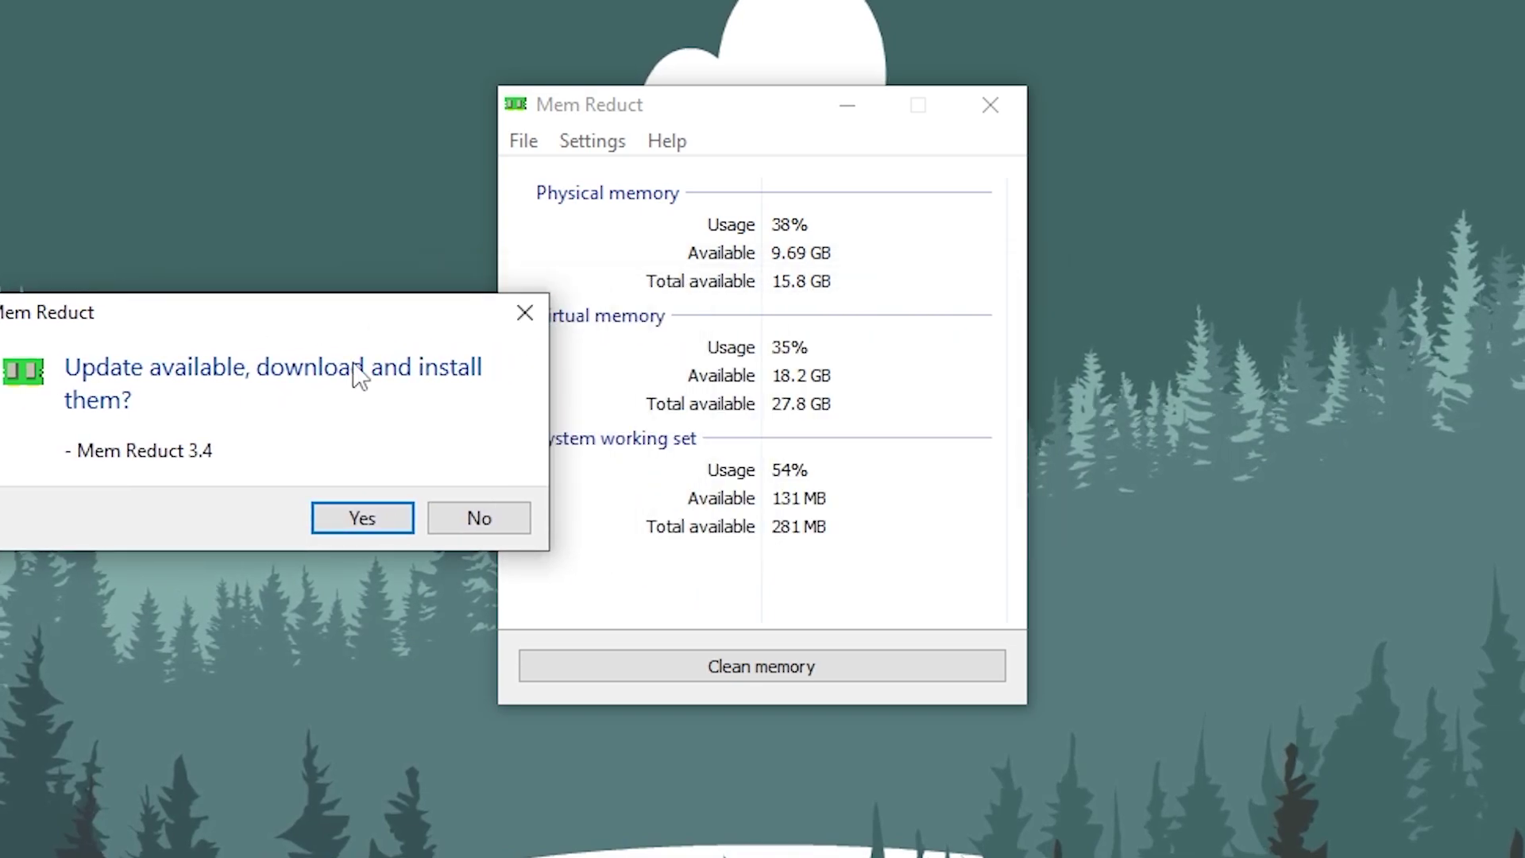
left_click(470, 526)
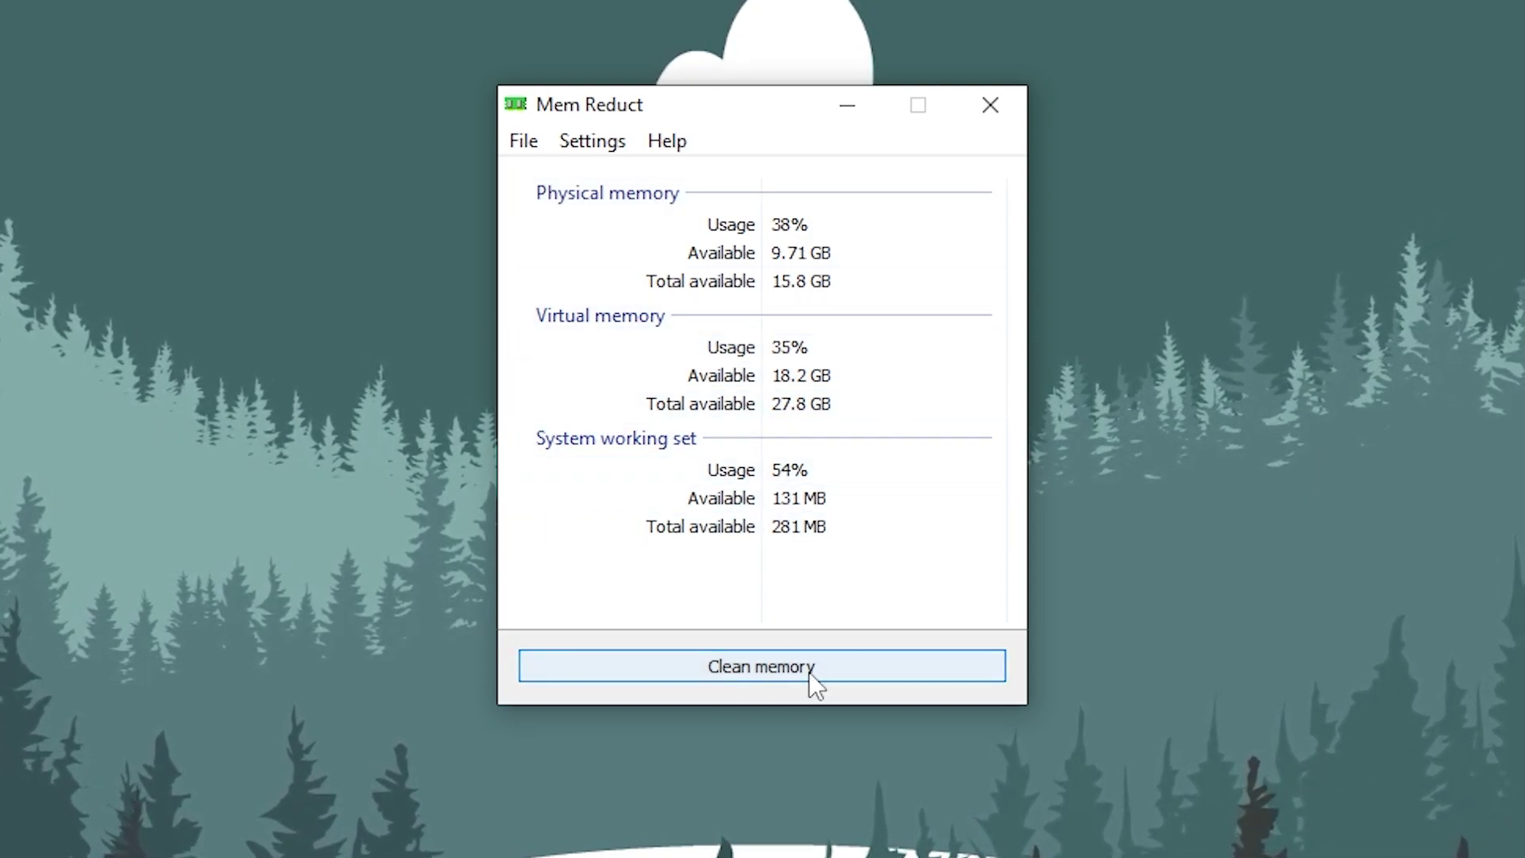
left_click(745, 676)
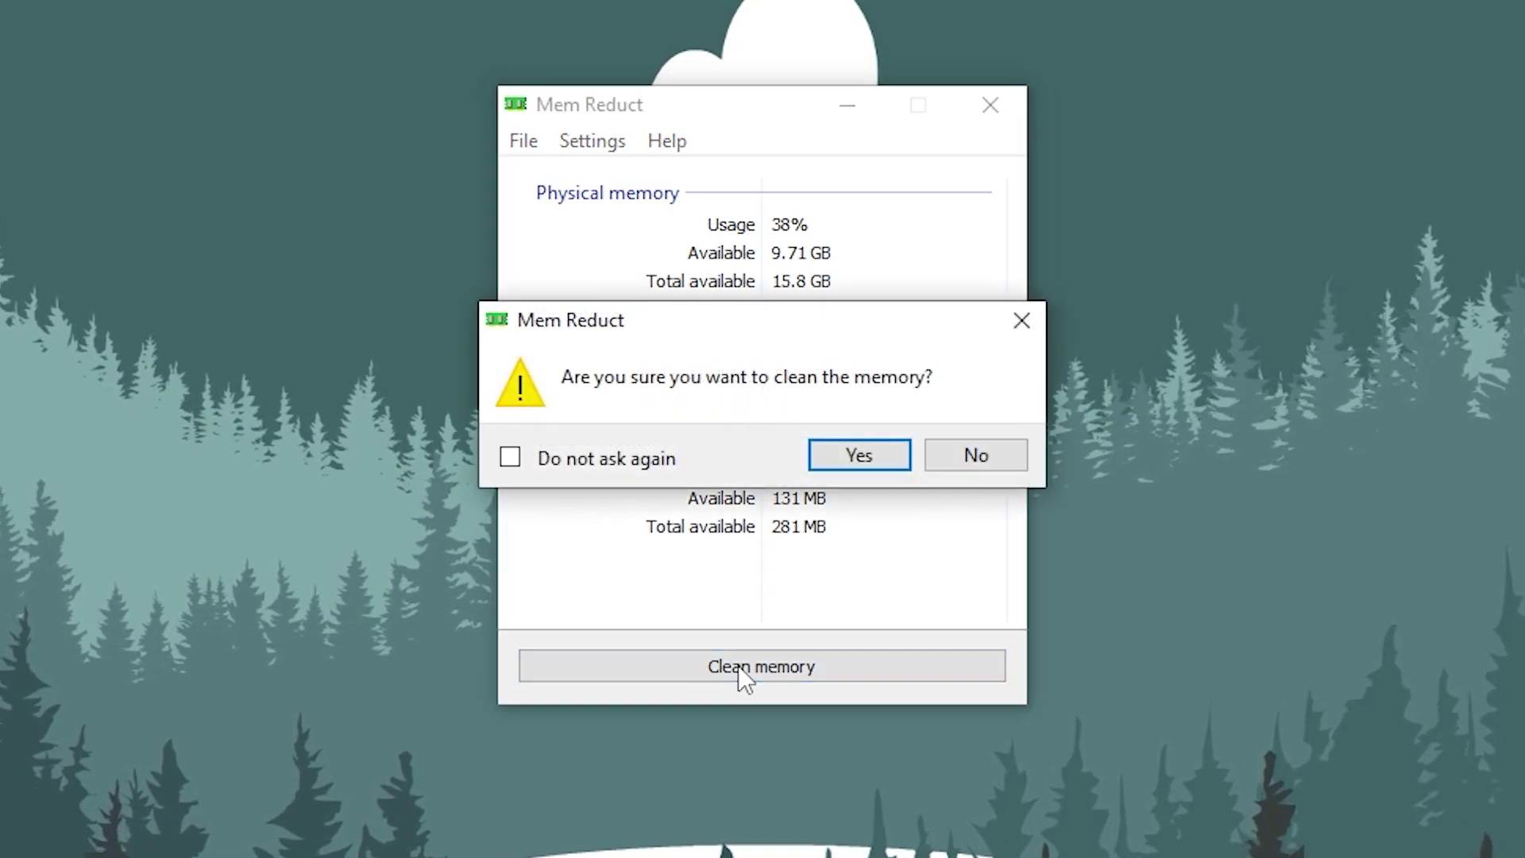
left_click(530, 465)
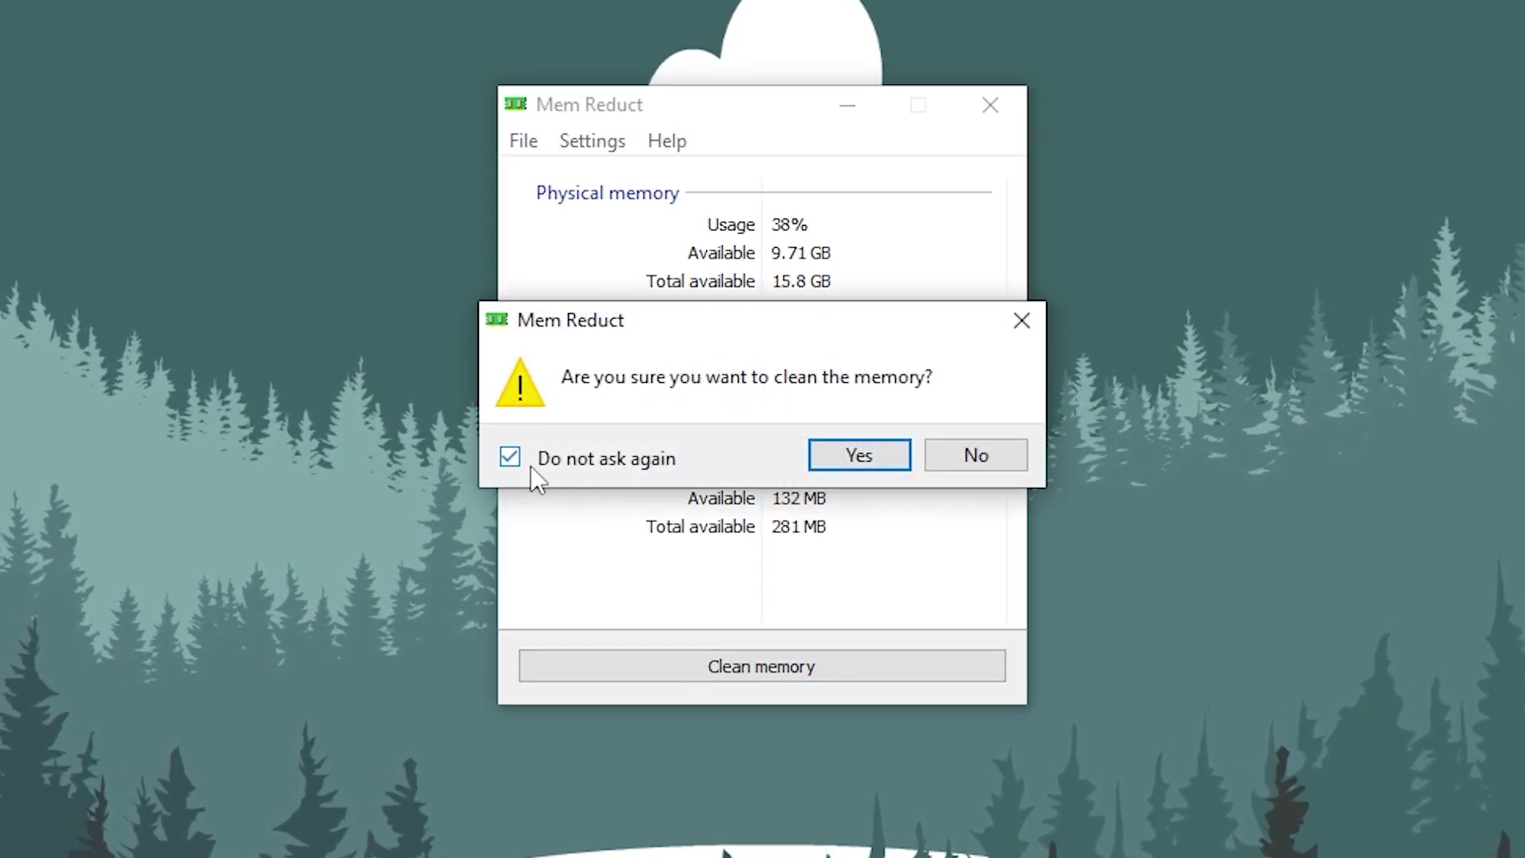
left_click(856, 454)
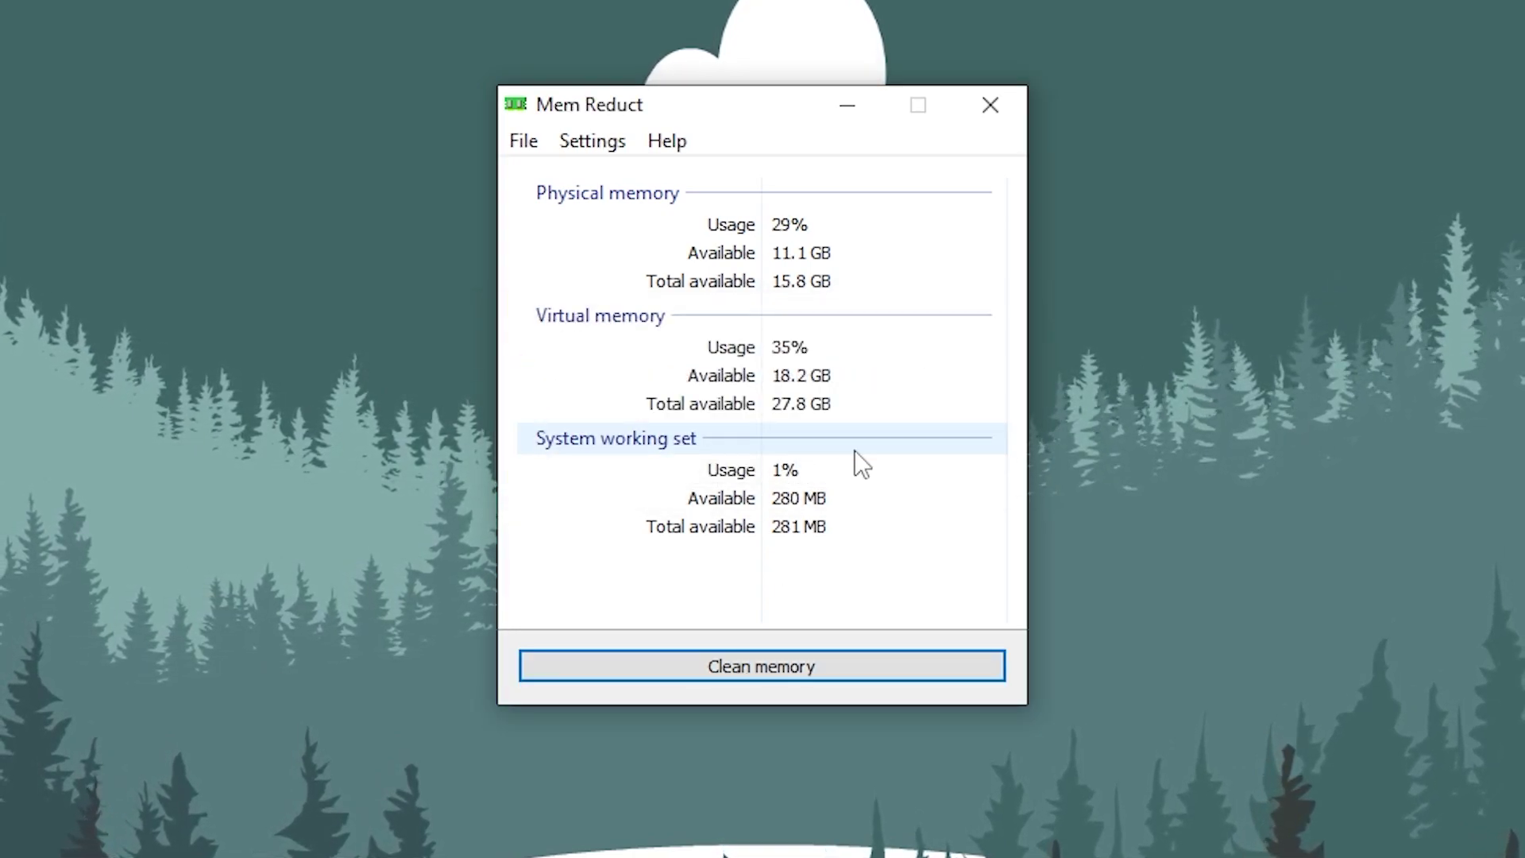